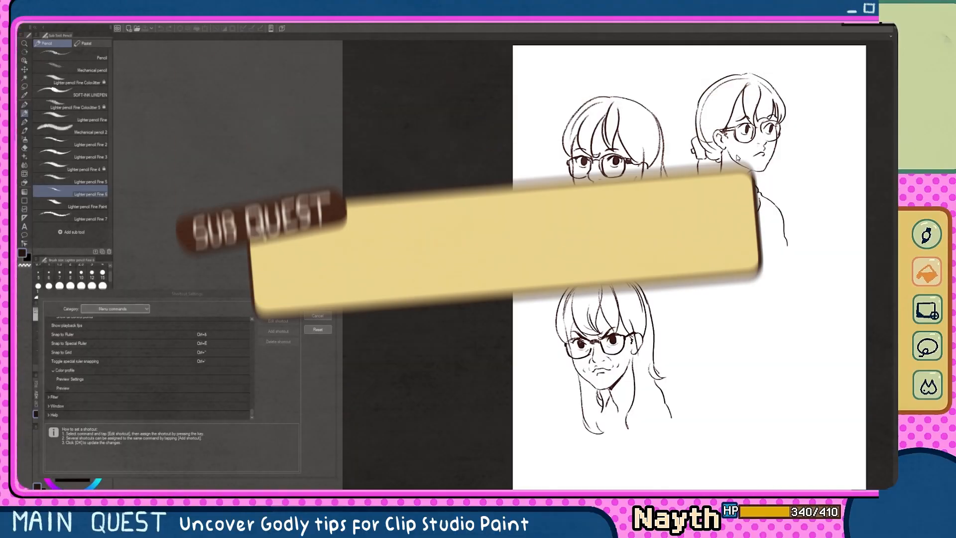
Step: Look up the drawing colour commands in the Options category of the Shortcut Settings
{"action": "left_click", "coordinate": [119, 309]}
{"action": "scroll", "coordinate": [120, 320], "scroll_direction": "up", "scroll_amount": 2}
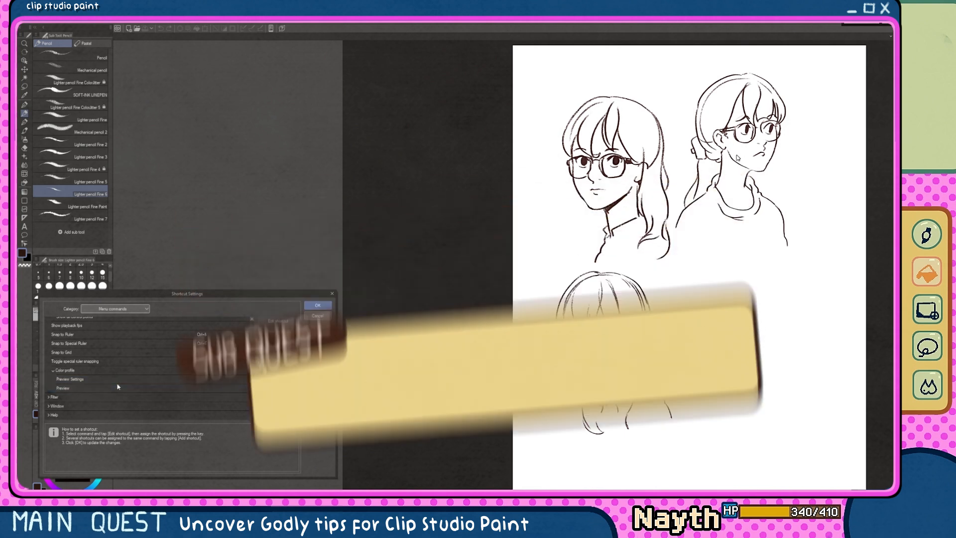
{"action": "left_click", "coordinate": [104, 330]}
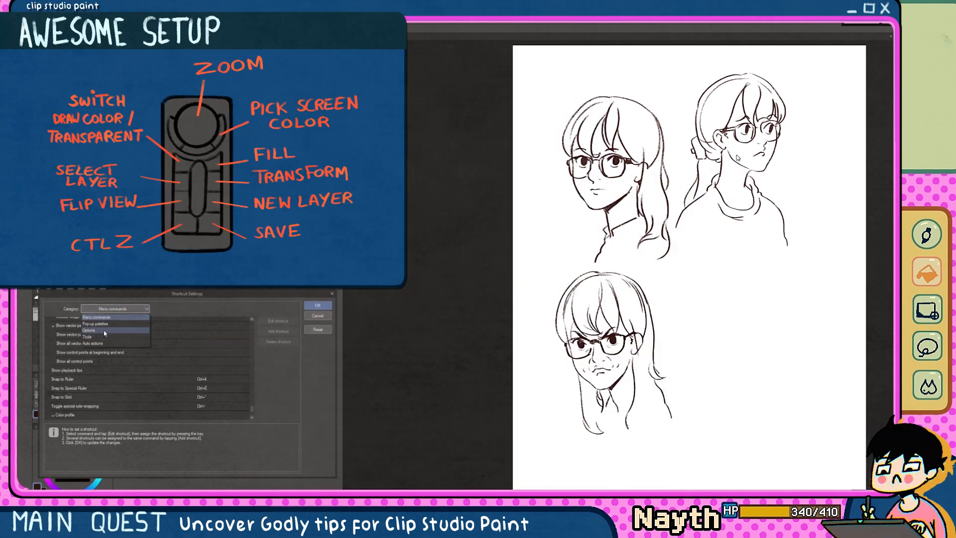
{"action": "left_click", "coordinate": [106, 347]}
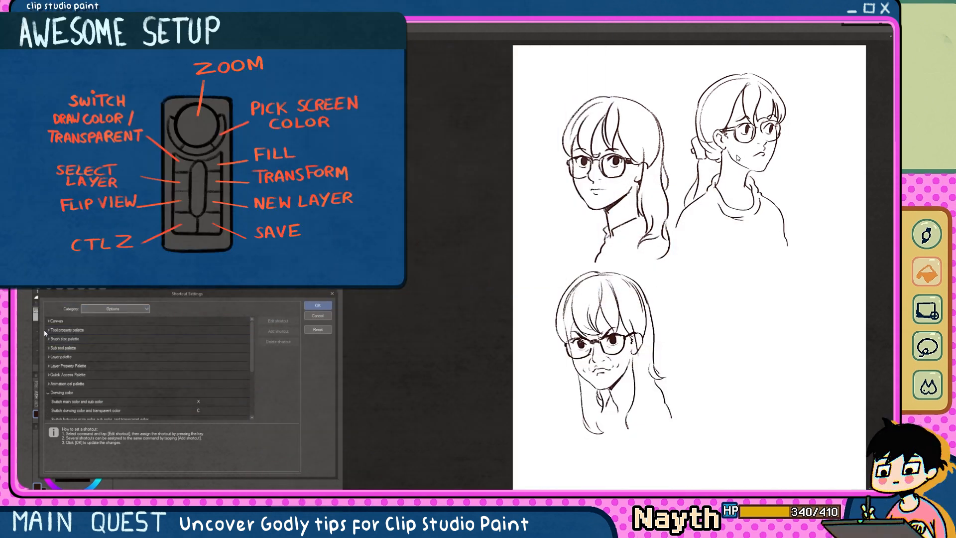
{"action": "left_click", "coordinate": [146, 356]}
{"action": "scroll", "coordinate": [145, 356], "scroll_direction": "down", "scroll_amount": 2}
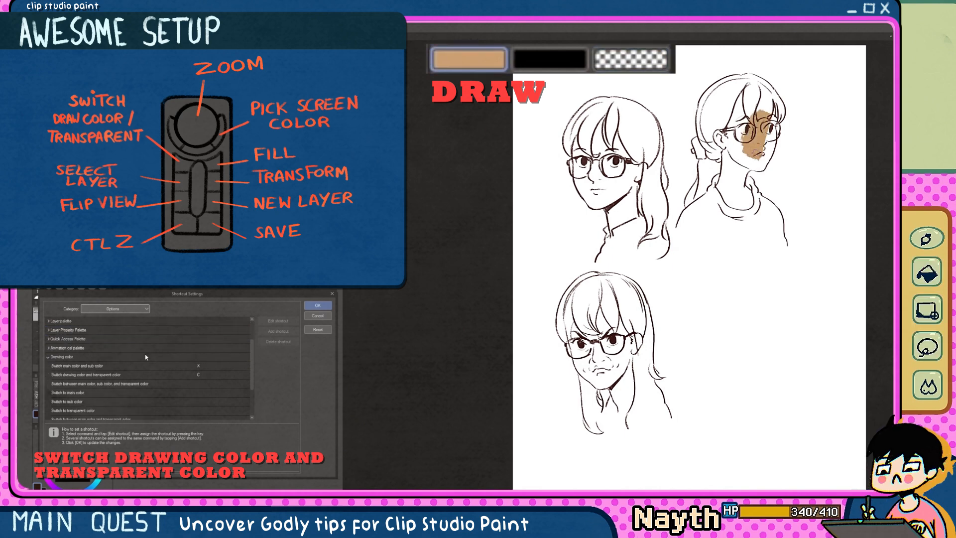
{"action": "left_click", "coordinate": [128, 355]}
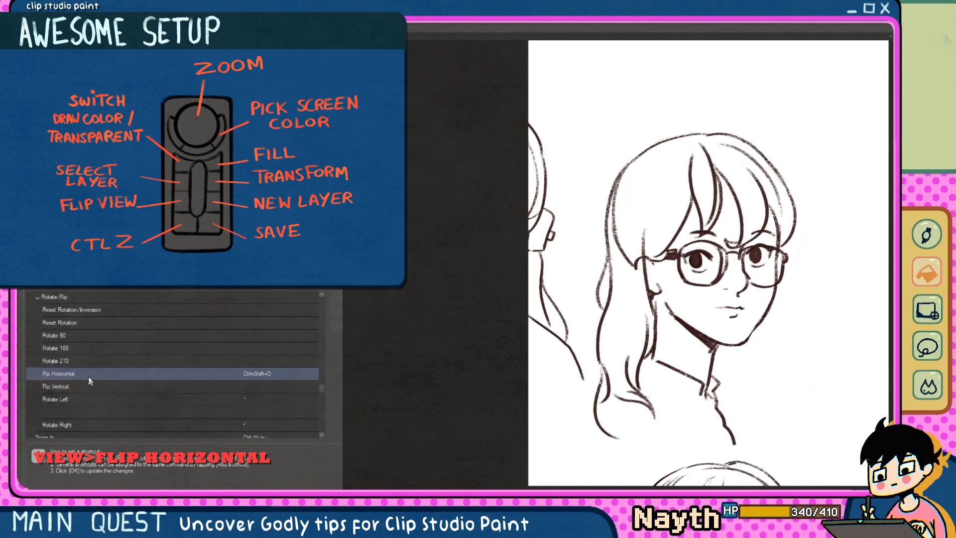
Step: Draw a horizontal red line across the eyes of the flipped portrait sketch and undo it
{"action": "left_click_drag", "start_coordinate": [676, 251], "coordinate": [822, 251]}
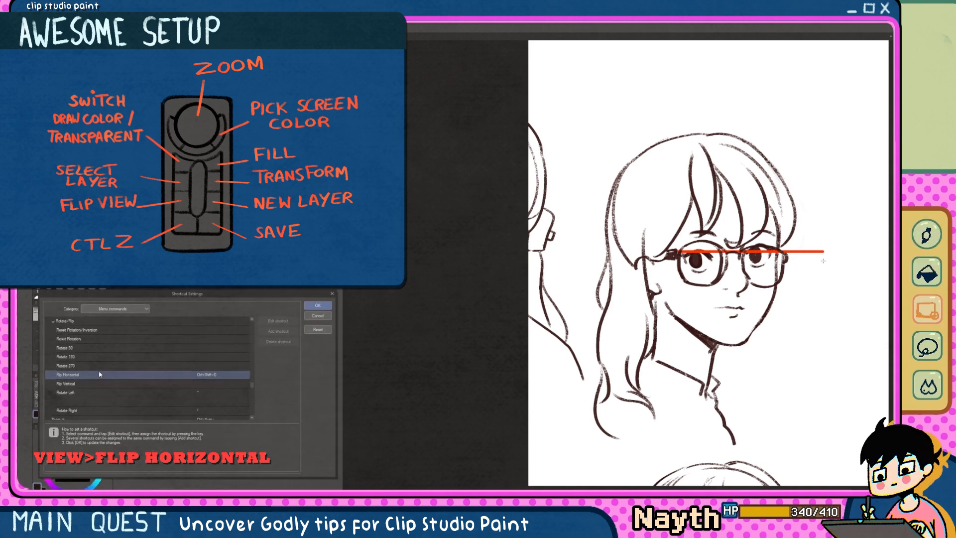
{"action": "key", "text": "ctrl+z"}
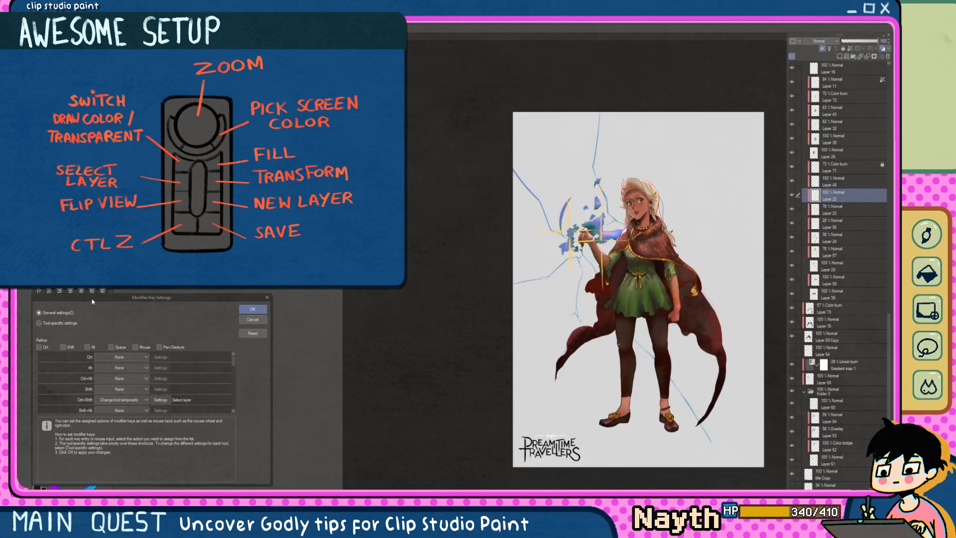
Step: Examine the Select layer modifier key setting, the character's face up close and the illustration's long layer stack
{"action": "scroll", "coordinate": [629, 213], "scroll_direction": "up", "scroll_amount": 6}
{"action": "scroll", "coordinate": [630, 213], "scroll_direction": "up", "scroll_amount": 3}
{"action": "left_click_drag", "start_coordinate": [632, 202], "coordinate": [670, 362]}
{"action": "scroll", "coordinate": [846, 406], "scroll_direction": "down", "scroll_amount": 2}
{"action": "scroll", "coordinate": [846, 406], "scroll_direction": "down", "scroll_amount": 2}
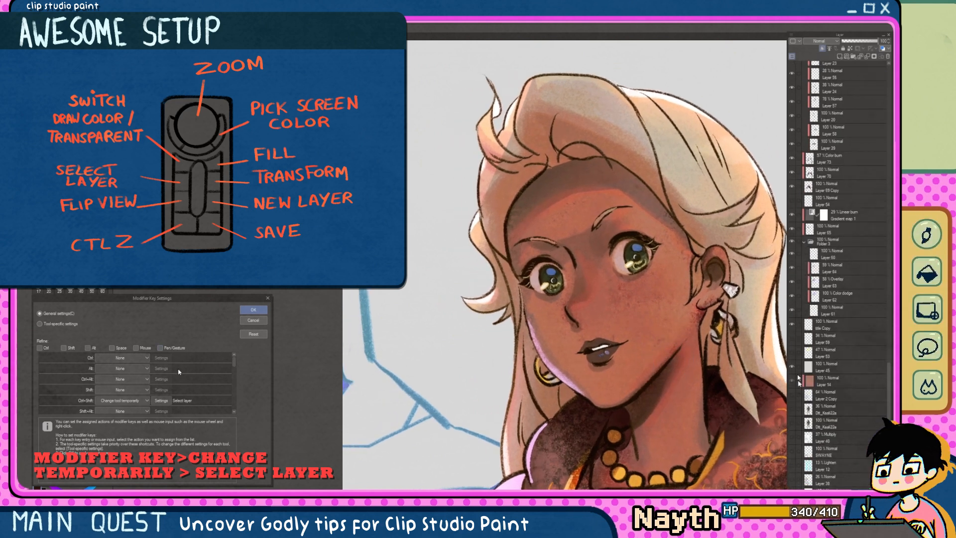
{"action": "scroll", "coordinate": [816, 298], "scroll_direction": "up", "scroll_amount": 2}
{"action": "scroll", "coordinate": [178, 371], "scroll_direction": "down", "scroll_amount": 1}
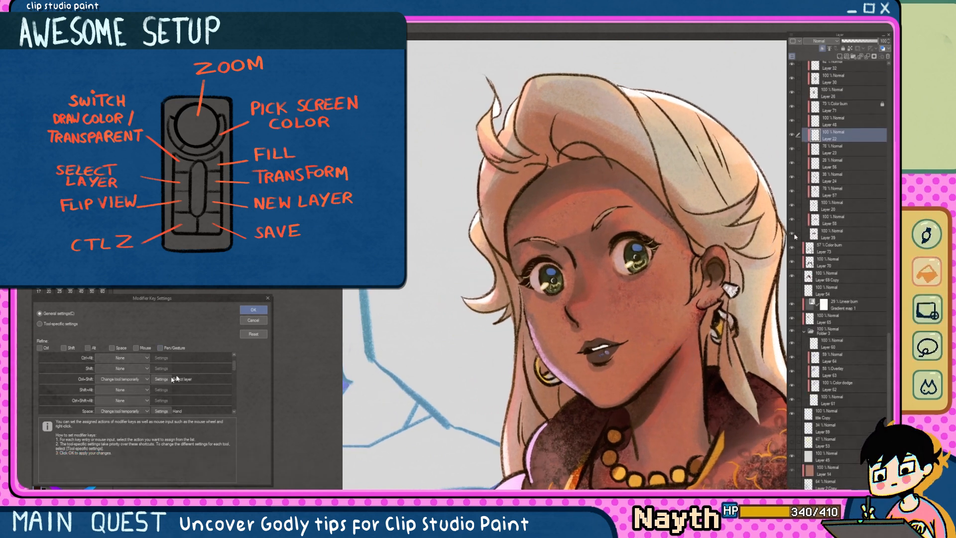
{"action": "scroll", "coordinate": [662, 229], "scroll_direction": "down", "scroll_amount": 3}
{"action": "scroll", "coordinate": [661, 229], "scroll_direction": "up", "scroll_amount": 1}
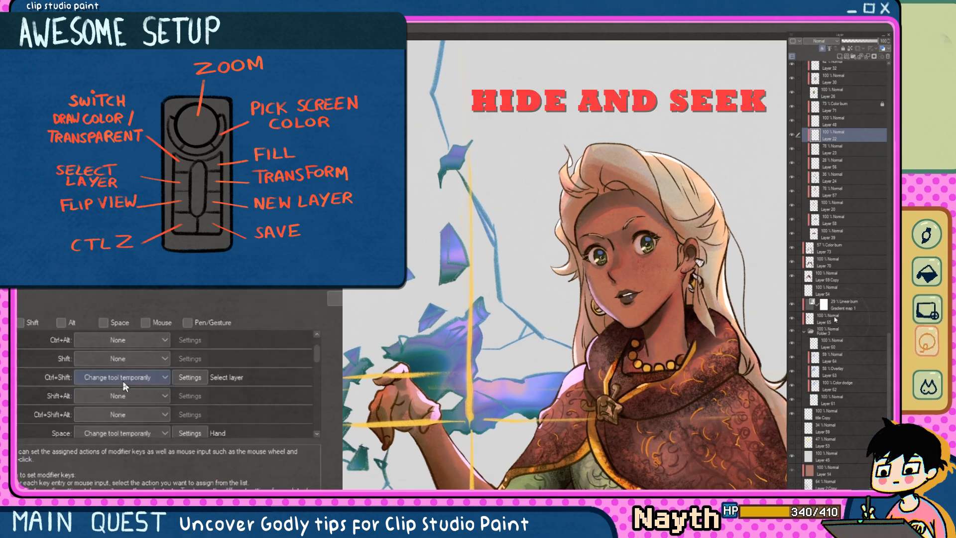
Step: Select Layer 65 and switch Layer 20's visibility off and back on to check what it contains
{"action": "left_click", "coordinate": [826, 319]}
{"action": "left_click", "coordinate": [792, 205]}
{"action": "left_click", "coordinate": [792, 205]}
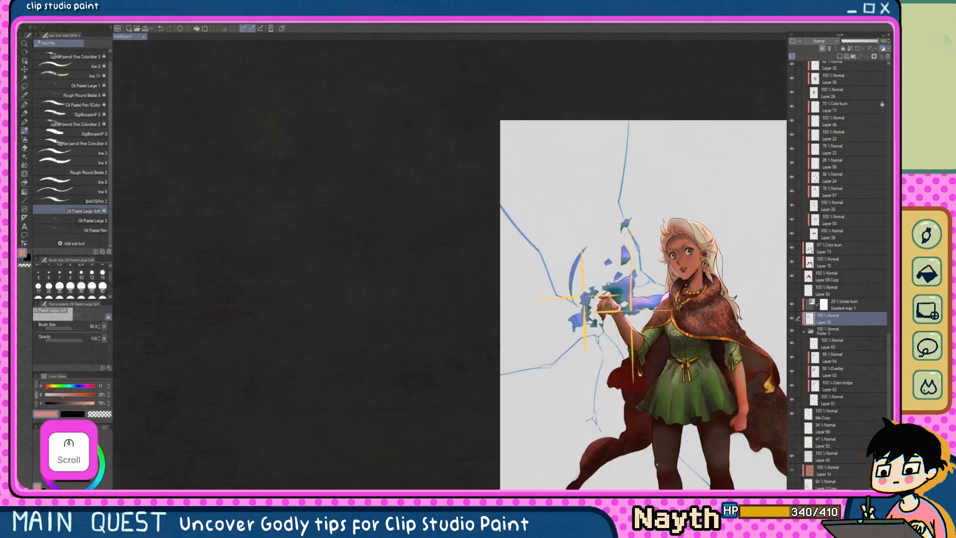
Step: Pick the layer holding the character's face directly from the canvas with the temporary Select layer tool
{"action": "left_click", "coordinate": [846, 68], "text": "ctrl+shift"}
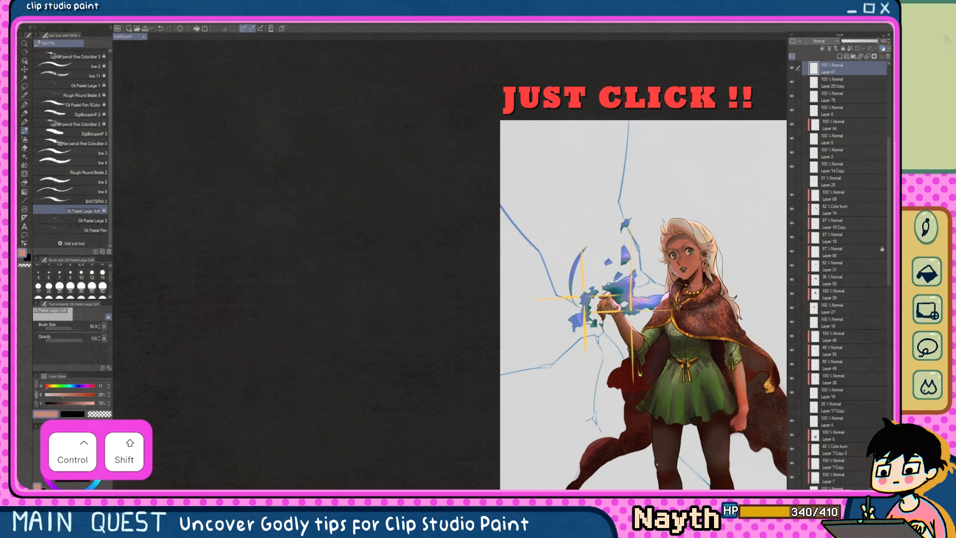
{"action": "left_click", "coordinate": [691, 255], "text": "ctrl+shift"}
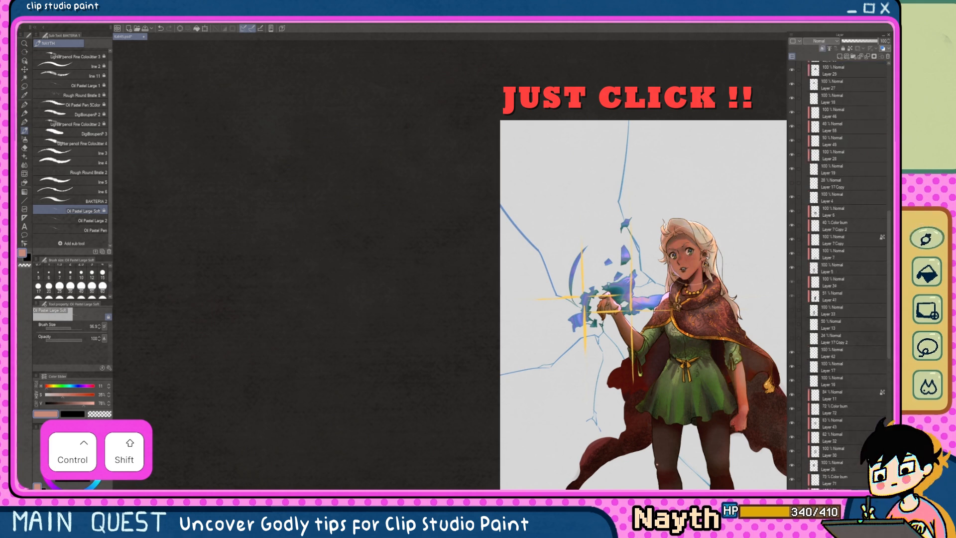
{"action": "scroll", "coordinate": [826, 323], "scroll_direction": "down", "scroll_amount": 5}
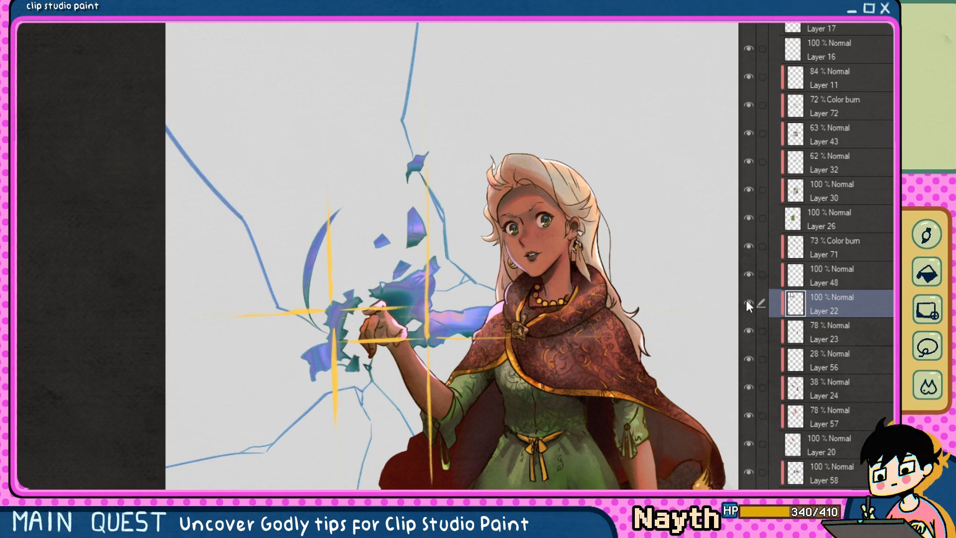
{"action": "key", "text": "super+minus"}
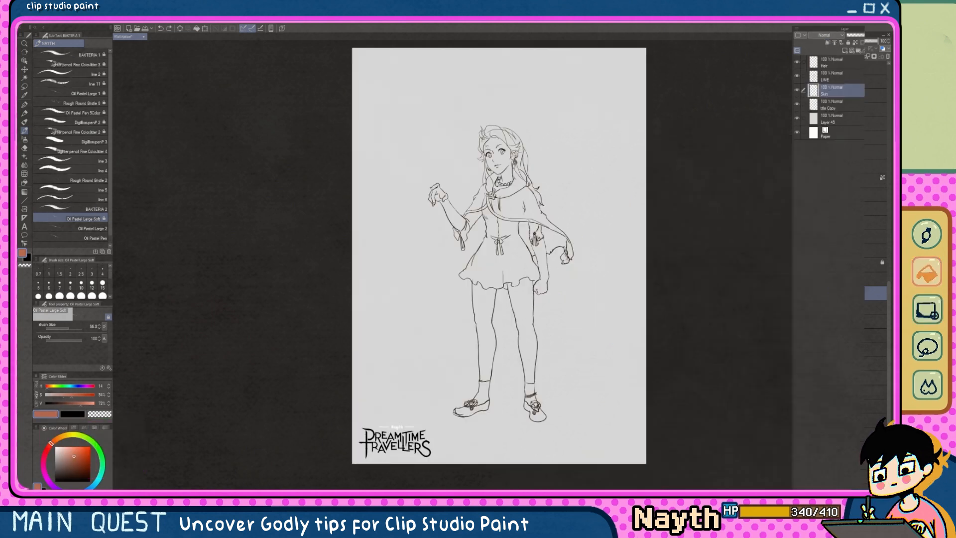
Step: Paint the face and neck orange-brown on the Skin layer with the Oil Pastel brush, alternating between drawing and transparent colour
{"action": "mouse_move", "coordinate": [487, 145]}
{"action": "left_mouse_down"}
{"action": "mouse_move", "coordinate": [493, 168]}
{"action": "mouse_move", "coordinate": [505, 165]}
{"action": "left_mouse_up"}
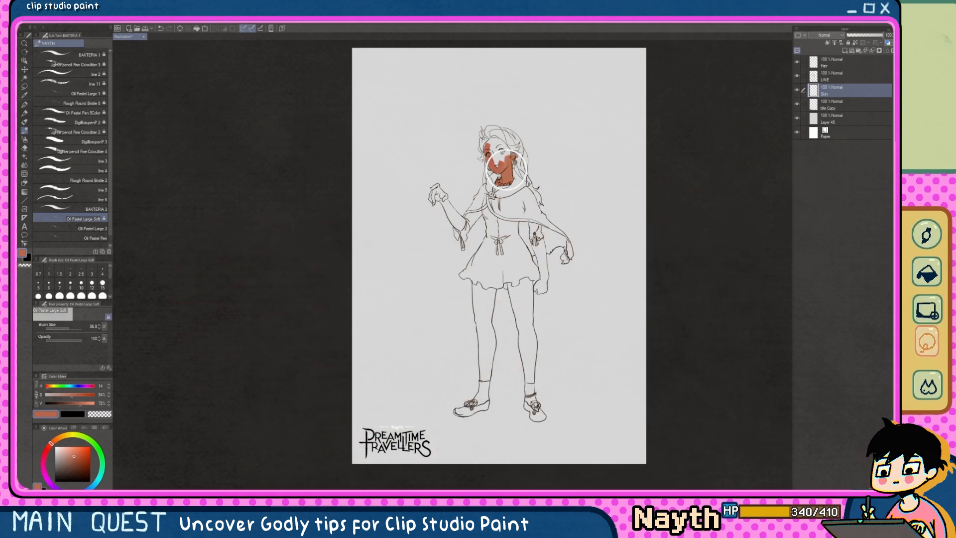
{"action": "left_click_drag", "start_coordinate": [505, 170], "coordinate": [494, 163]}
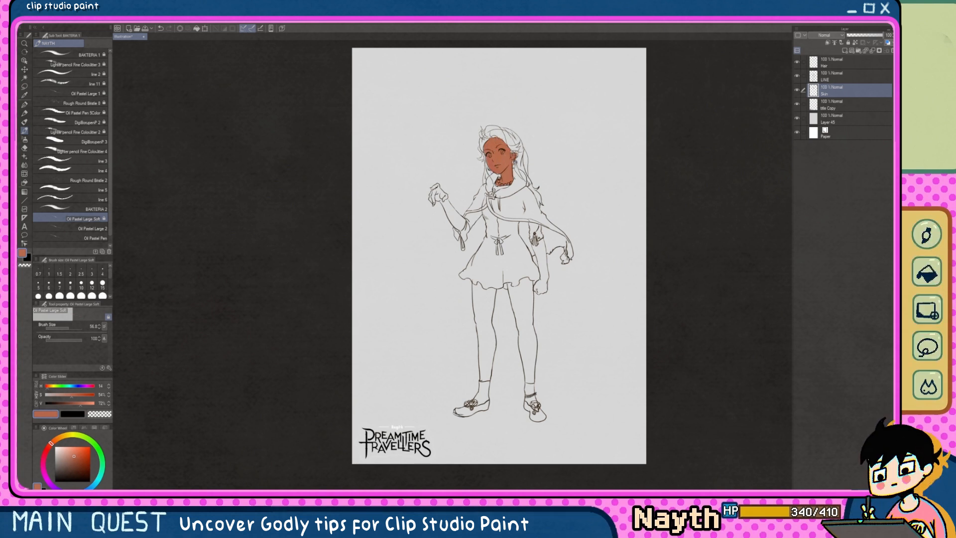
{"action": "key", "text": "c"}
{"action": "key", "text": "ctrl+z"}
{"action": "key", "text": "c"}
{"action": "key", "text": "ctrl+z"}
{"action": "key", "text": "c"}
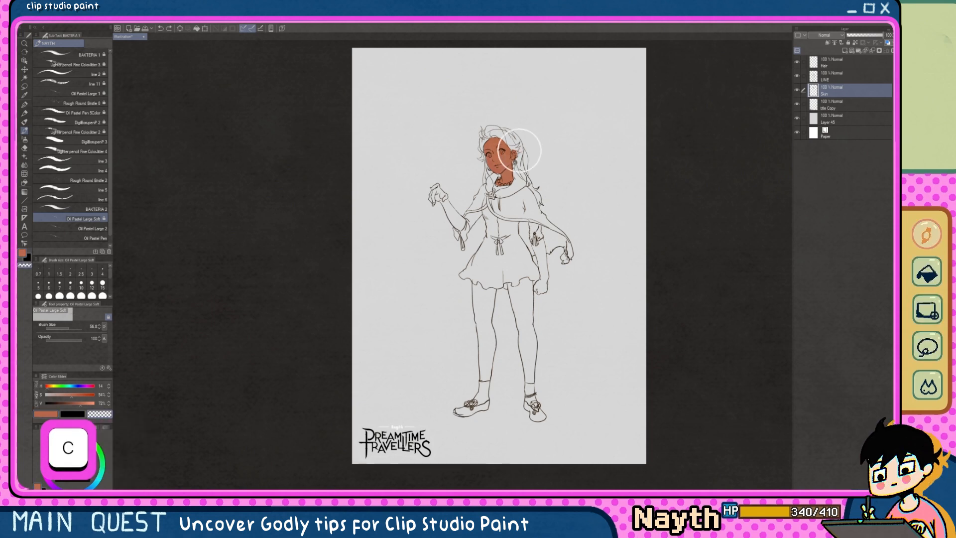
Step: Brush the orange-brown skin colour over the hanging arm and hand and tidy it with the transparent colour
{"action": "scroll", "coordinate": [547, 239], "scroll_direction": "up", "scroll_amount": 5}
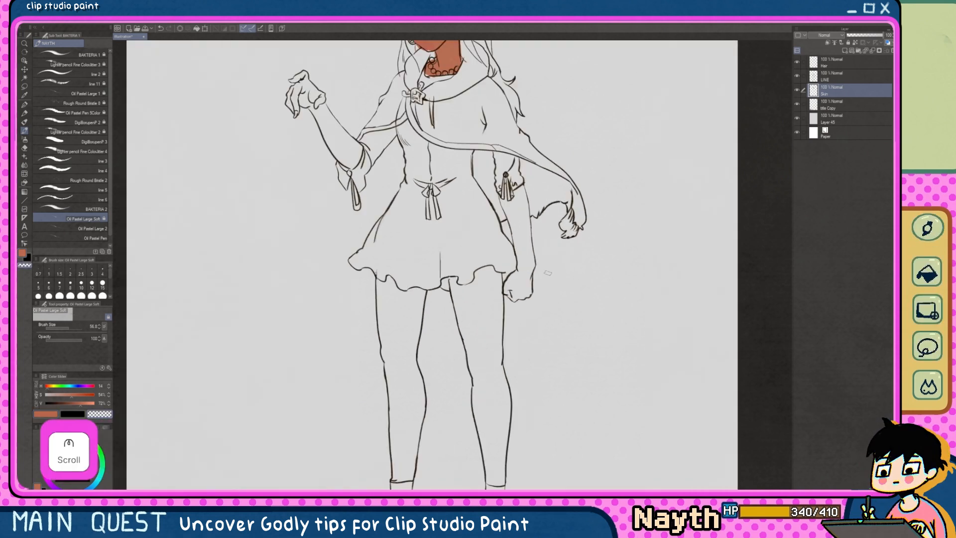
{"action": "key", "text": "c"}
{"action": "left_click_drag", "start_coordinate": [441, 255], "coordinate": [472, 360]}
{"action": "mouse_move", "coordinate": [483, 311]}
{"action": "left_mouse_down"}
{"action": "mouse_move", "coordinate": [485, 390]}
{"action": "mouse_move", "coordinate": [462, 413]}
{"action": "left_mouse_up"}
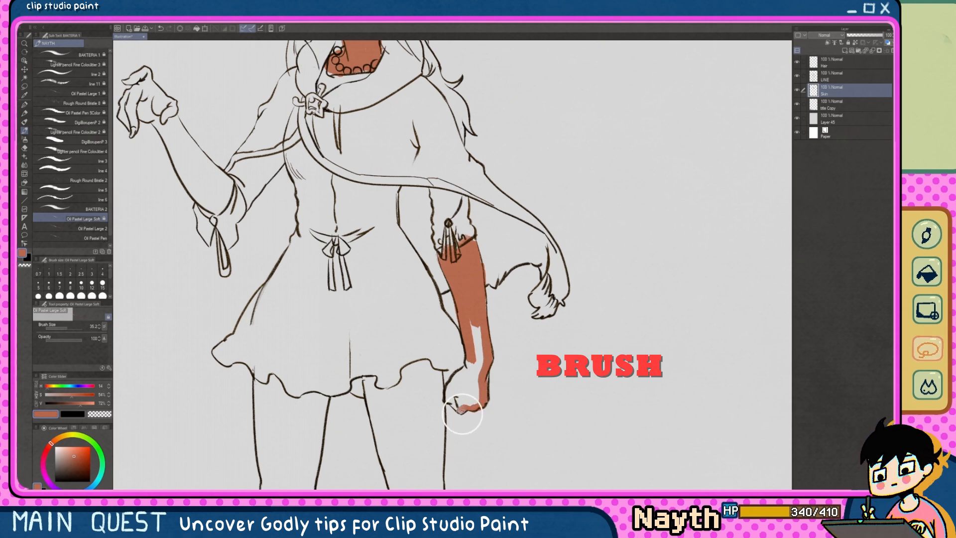
{"action": "key", "text": "c"}
{"action": "scroll", "coordinate": [467, 246], "scroll_direction": "down", "scroll_amount": 6}
{"action": "key", "text": "space"}
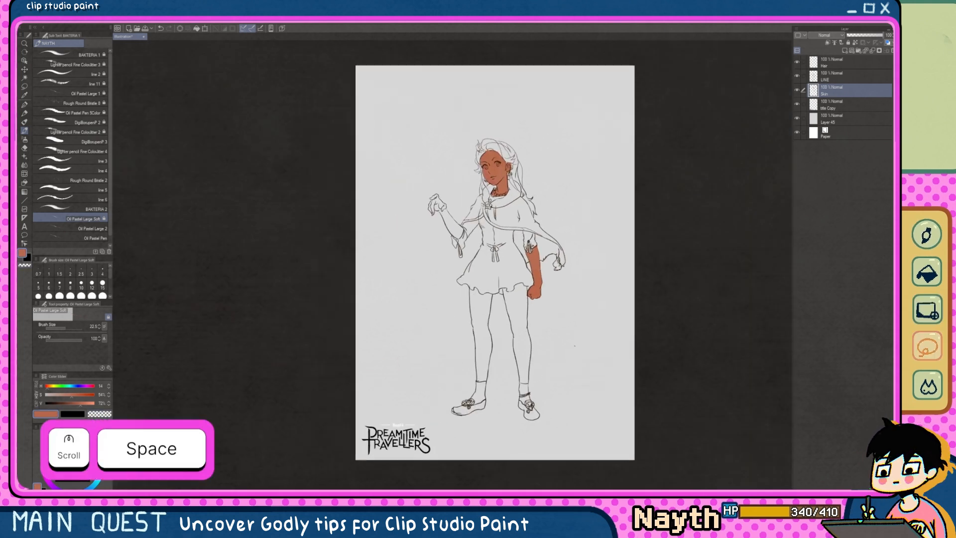
Step: Lasso the raised forearm and hand, fill the selection with the skin colour and deselect
{"action": "key", "text": "m"}
{"action": "scroll", "coordinate": [461, 216], "scroll_direction": "up", "scroll_amount": 4}
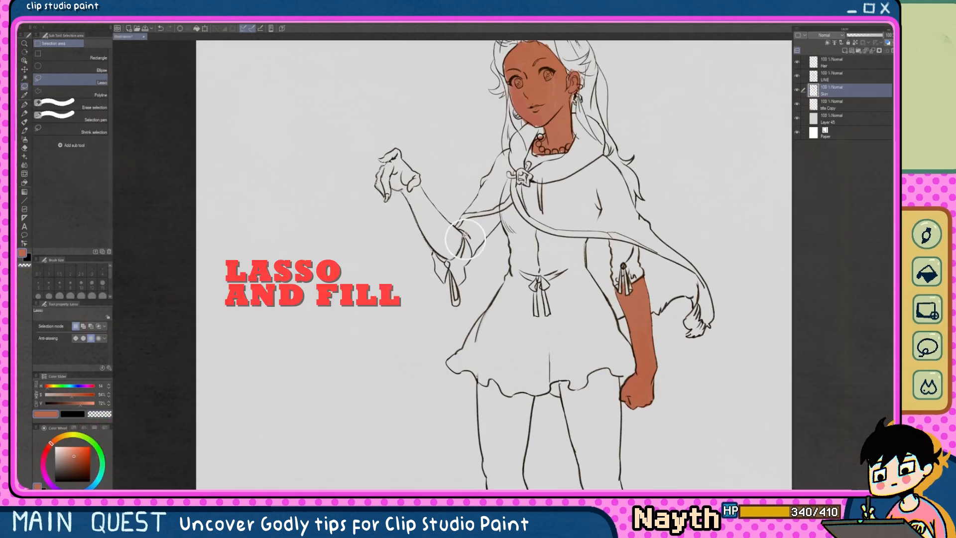
{"action": "key", "text": "alt+Delete"}
{"action": "key", "text": "ctrl+d"}
Step: Fill the ankle with the anklet in the skin colour using the Refer other layers fill tool
{"action": "key", "text": "space"}
{"action": "left_click_drag", "start_coordinate": [572, 413], "coordinate": [472, 162]}
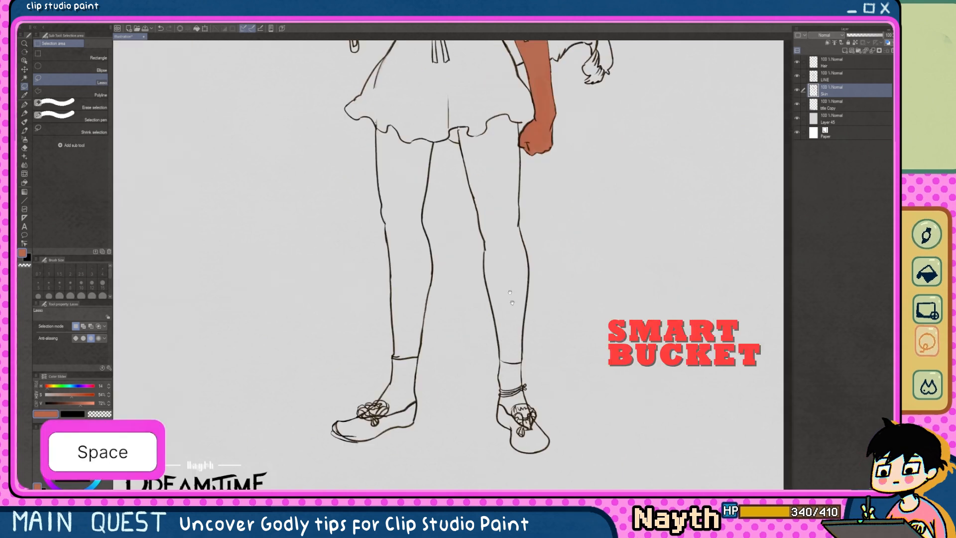
{"action": "scroll", "coordinate": [593, 384], "scroll_direction": "down", "scroll_amount": 4}
{"action": "key", "text": "g"}
{"action": "scroll", "coordinate": [536, 415], "scroll_direction": "up", "scroll_amount": 5}
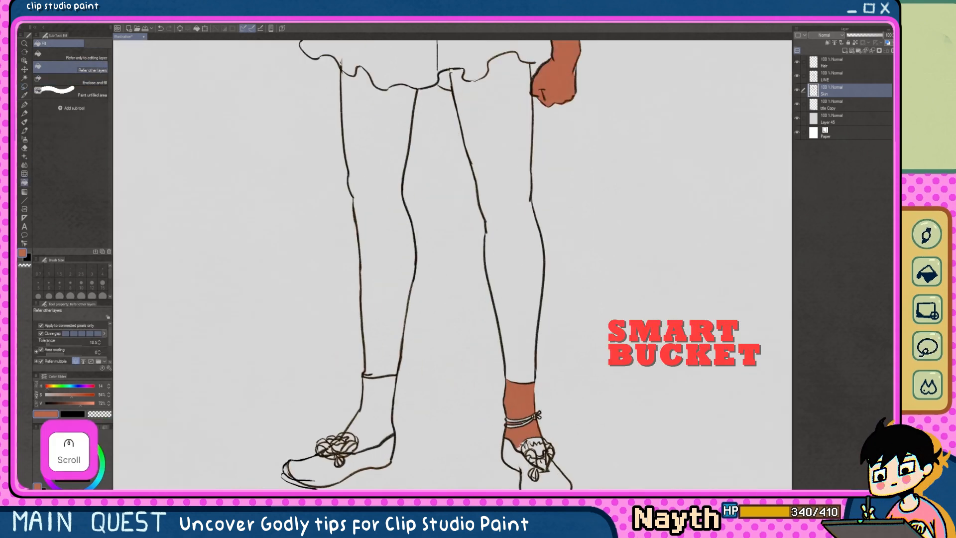
Step: Fill the other ankle with the skin colour using the Enclose and fill tool
{"action": "left_click", "coordinate": [70, 81]}
{"action": "mouse_move", "coordinate": [369, 379]}
{"action": "left_mouse_down"}
{"action": "mouse_move", "coordinate": [356, 440]}
{"action": "mouse_move", "coordinate": [390, 386]}
{"action": "left_mouse_up"}
{"action": "key", "text": "ctrl+z"}
{"action": "key", "text": "ctrl+y"}
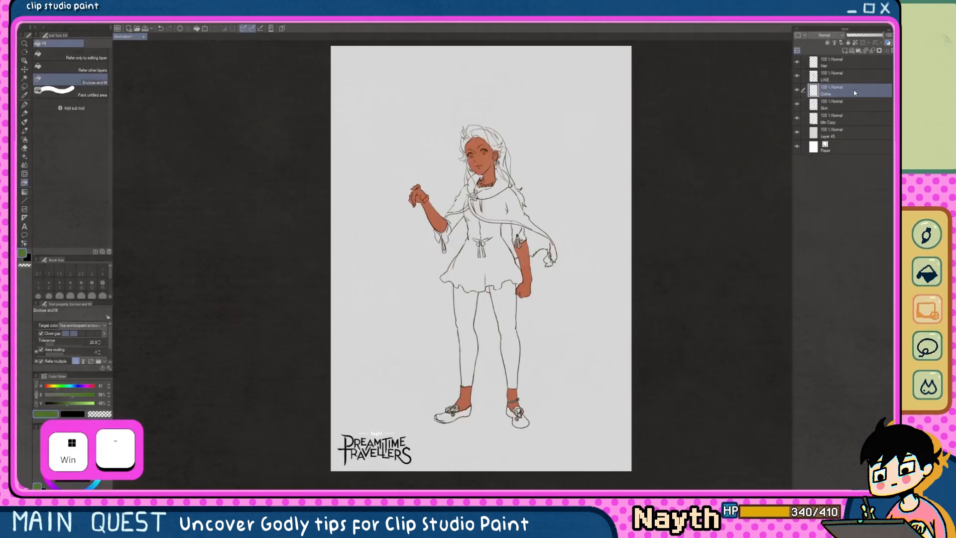
Step: Fill the dress with green on the clothes layer and the hair with beige on a separate layer
{"action": "left_click", "coordinate": [480, 268]}
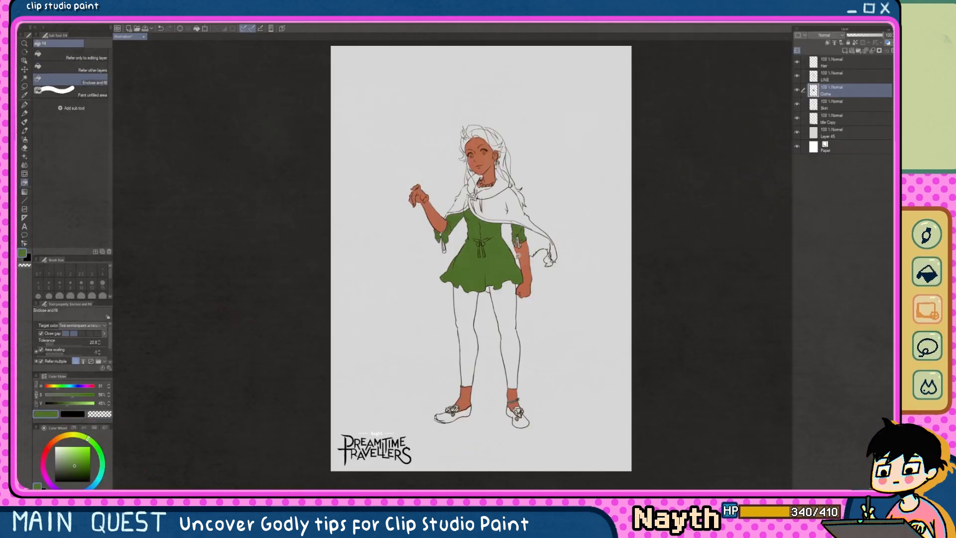
{"action": "left_click", "coordinate": [537, 224]}
{"action": "key", "text": "ctrl+z"}
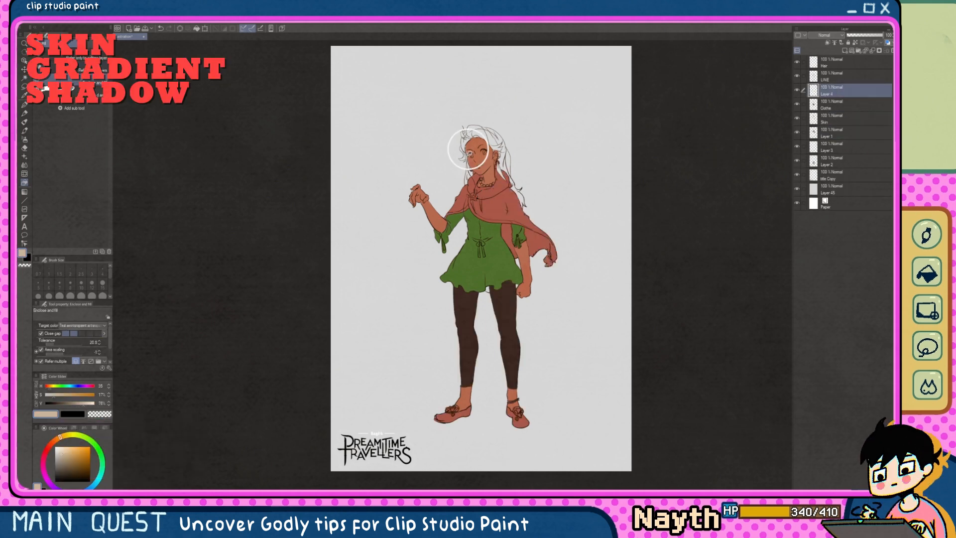
{"action": "left_click", "coordinate": [512, 128]}
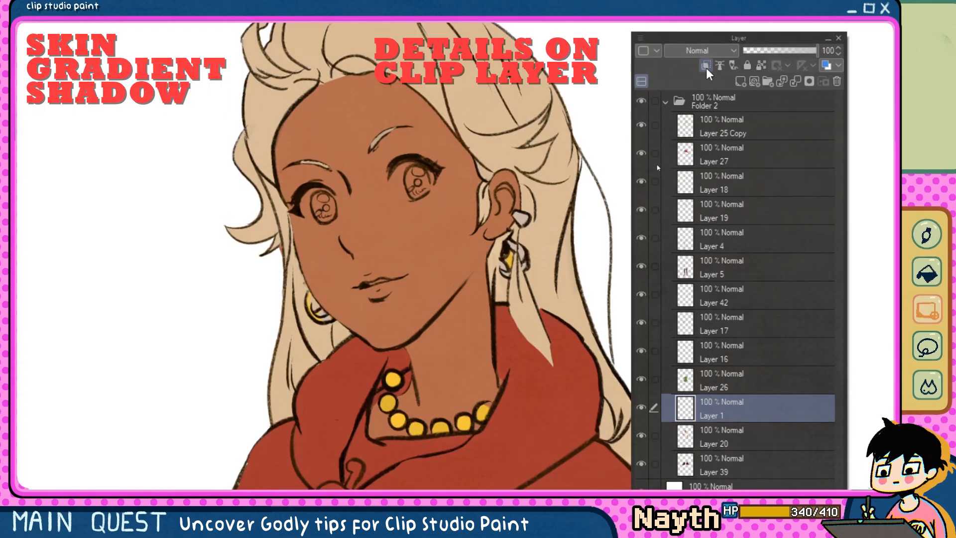
Step: Clip Layer 1 to the layer below it
{"action": "left_click", "coordinate": [705, 59]}
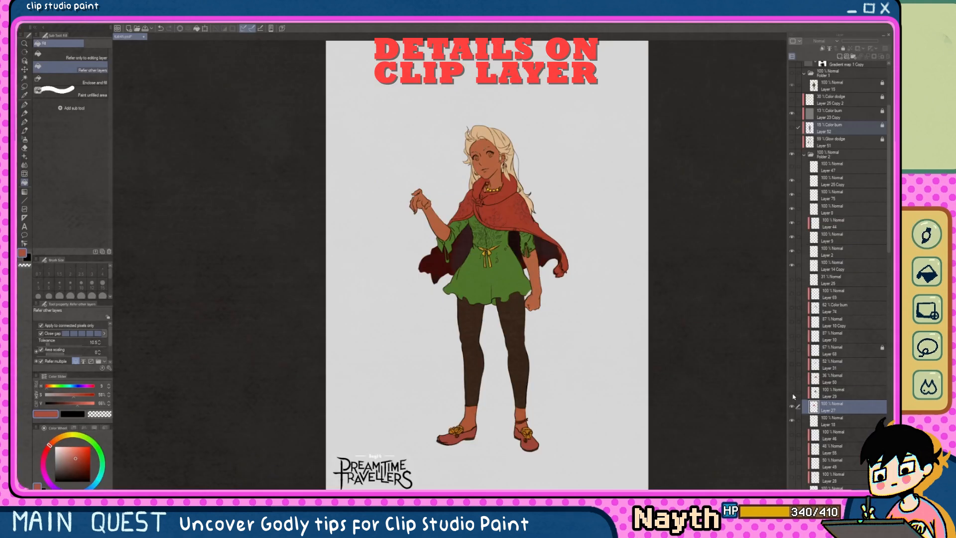
Step: Show the clipped shading and detail layers for the cape and skin, including Layers 24, 56, 23 and 71
{"action": "left_click", "coordinate": [792, 377]}
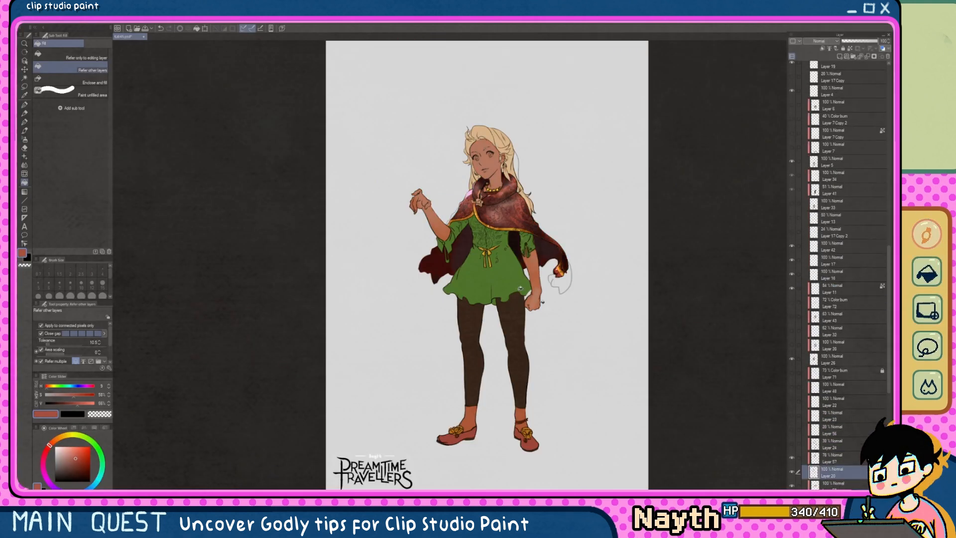
{"action": "scroll", "coordinate": [473, 209], "scroll_direction": "up", "scroll_amount": 3}
{"action": "scroll", "coordinate": [449, 265], "scroll_direction": "up", "scroll_amount": 2}
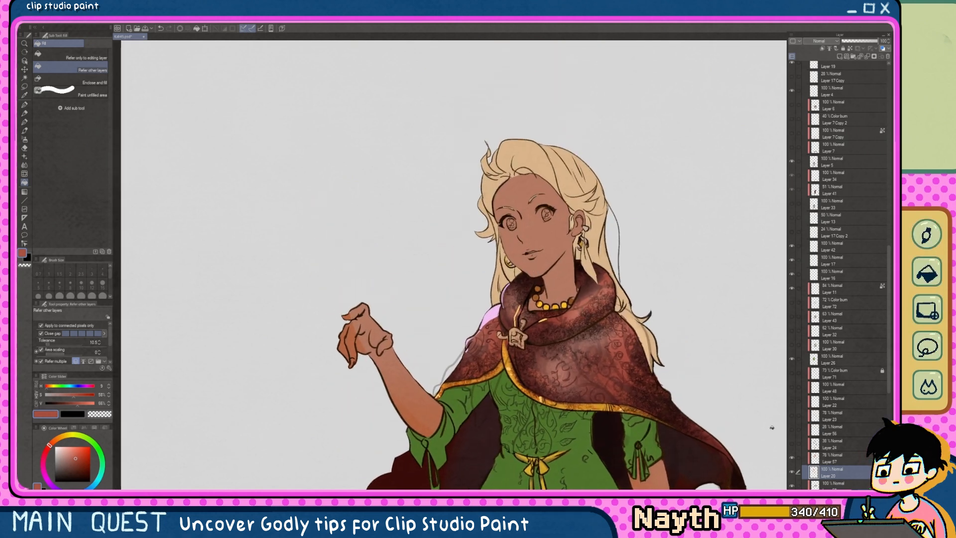
{"action": "left_click", "coordinate": [791, 443]}
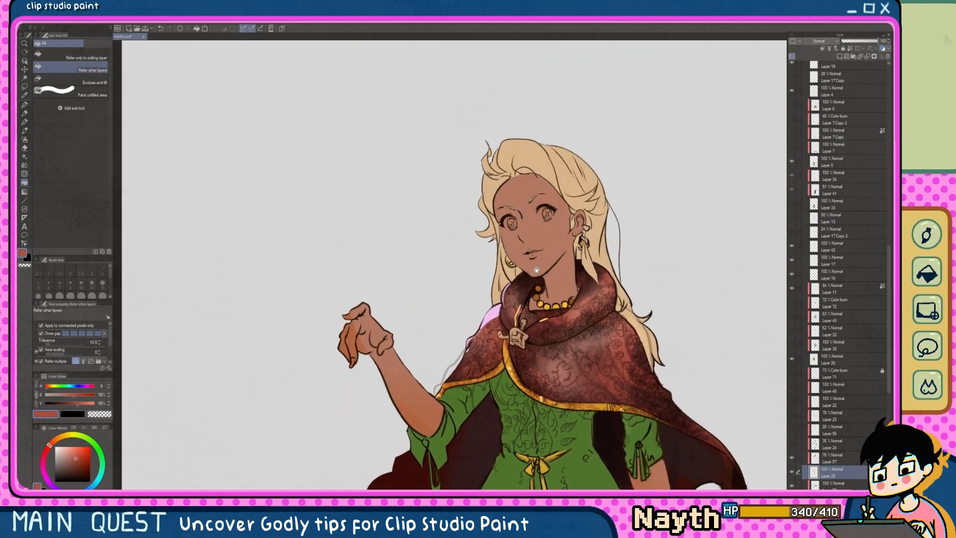
{"action": "left_click", "coordinate": [793, 429]}
{"action": "left_click", "coordinate": [791, 415]}
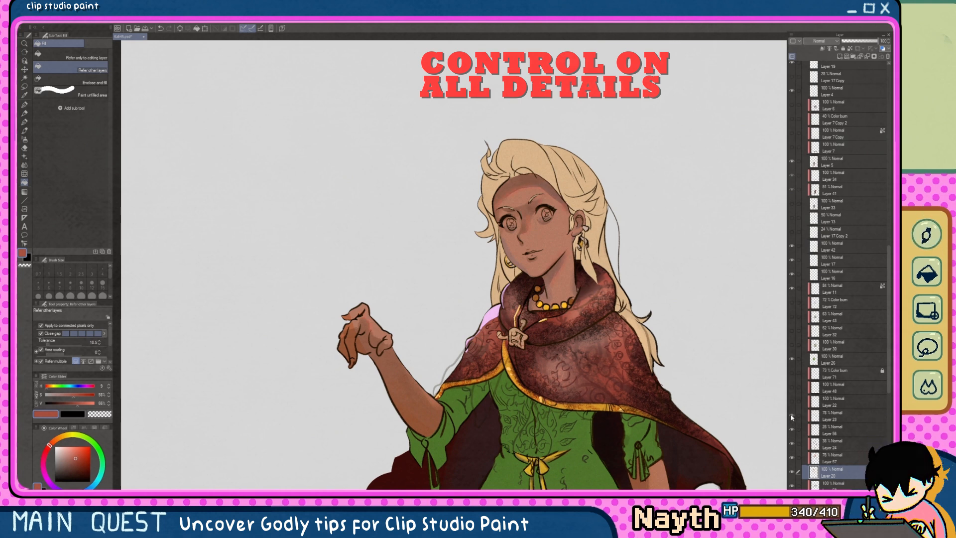
{"action": "left_click", "coordinate": [792, 374]}
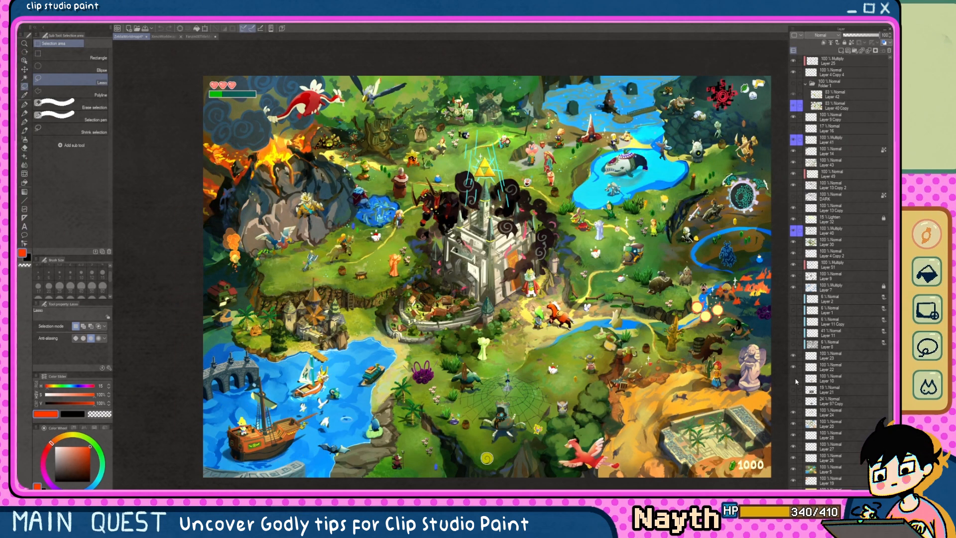
Step: Examine the layer stack of the fantasy map illustration and select Layer 32 to look at its Lighten layer
{"action": "scroll", "coordinate": [797, 324], "scroll_direction": "up", "scroll_amount": 2}
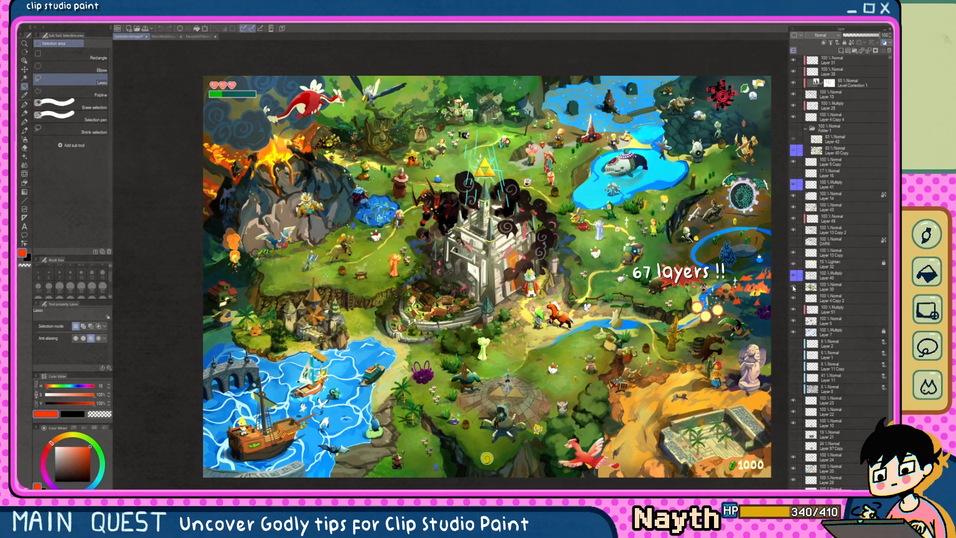
{"action": "scroll", "coordinate": [793, 289], "scroll_direction": "up", "scroll_amount": 2}
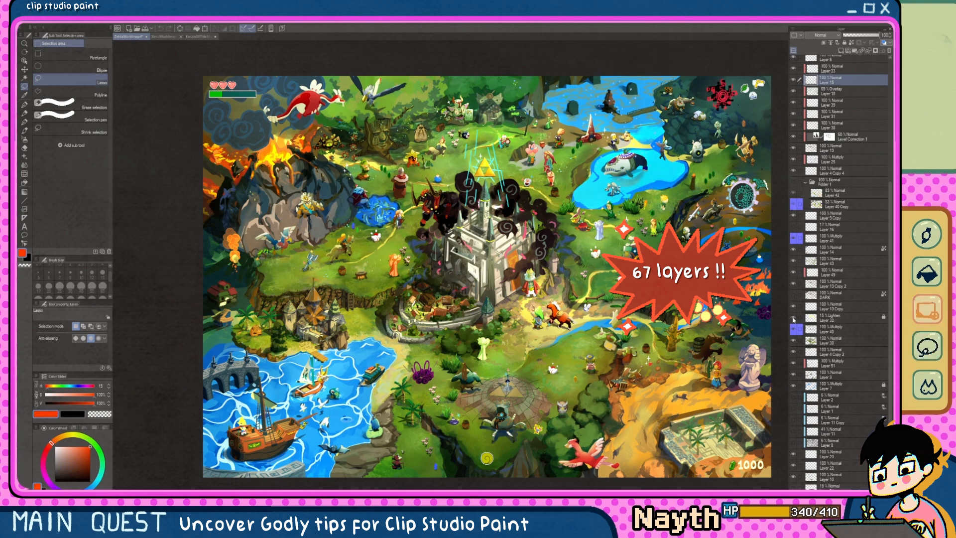
{"action": "left_click", "coordinate": [836, 317]}
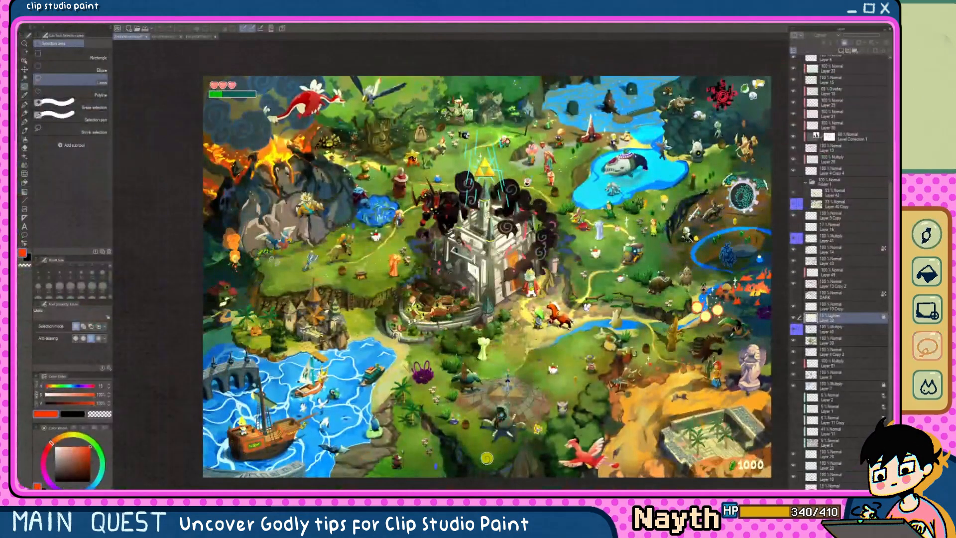
{"action": "key", "text": "o"}
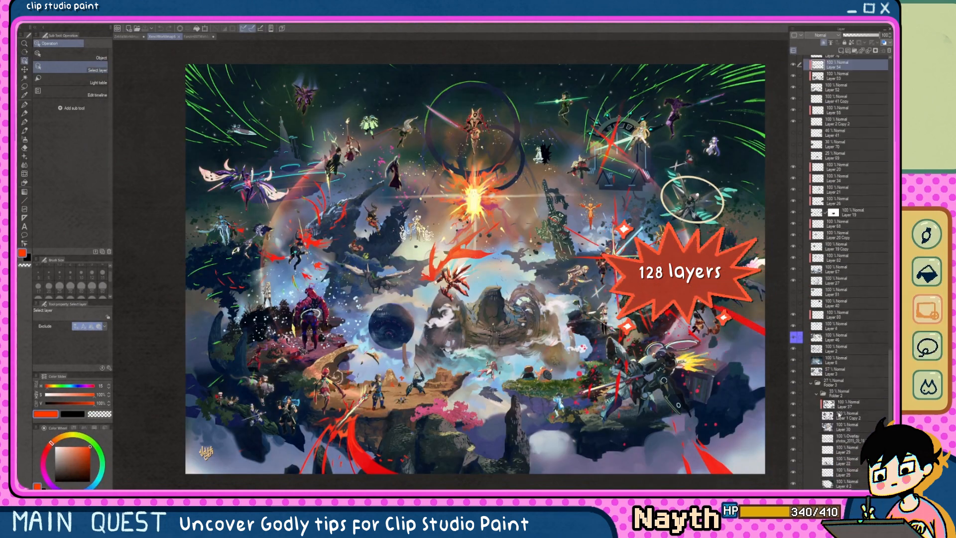
Step: Toggle individual background layers, including Layer 6, in the space battle illustration to compare the artwork with and without them
{"action": "scroll", "coordinate": [839, 414], "scroll_direction": "down", "scroll_amount": 2}
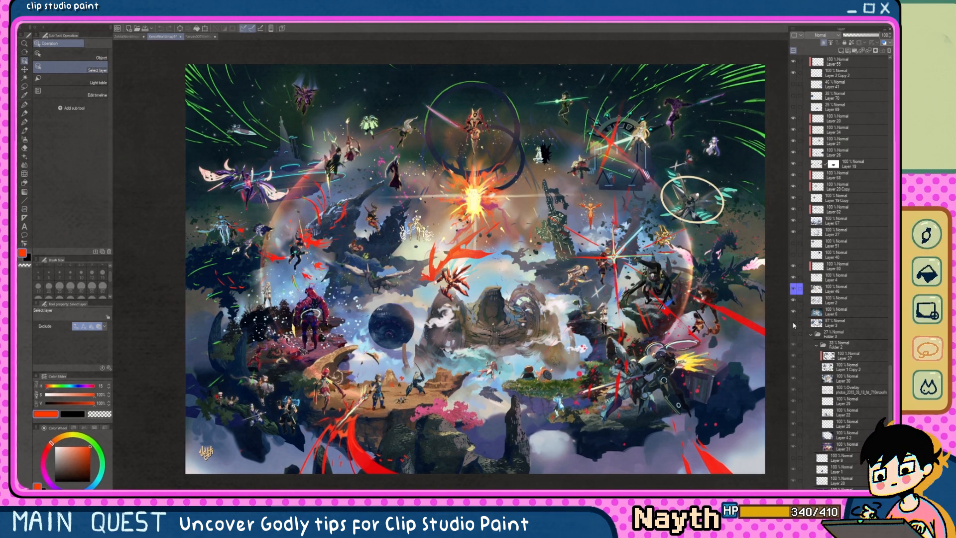
{"action": "left_click", "coordinate": [793, 311]}
{"action": "left_click", "coordinate": [794, 312]}
{"action": "left_click", "coordinate": [794, 311]}
{"action": "left_click", "coordinate": [793, 312]}
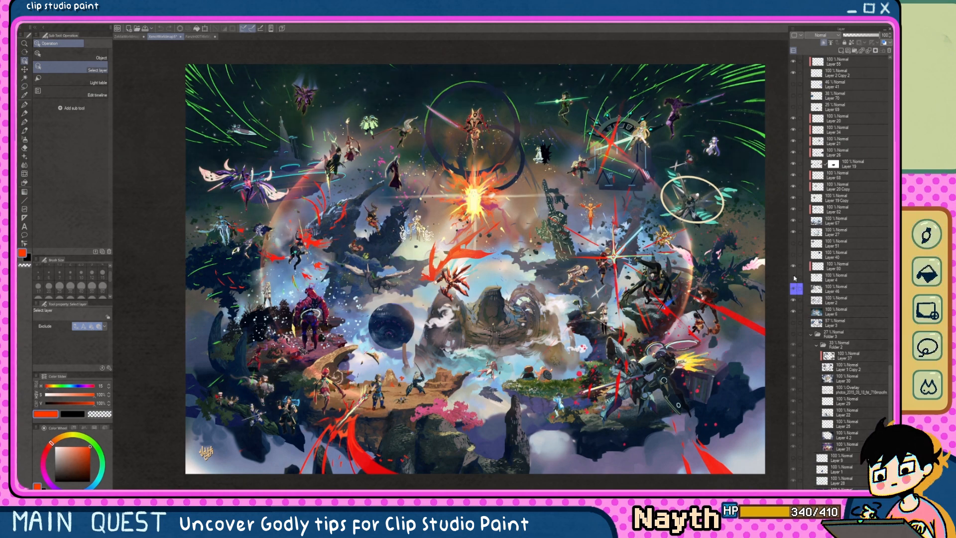
{"action": "scroll", "coordinate": [794, 284], "scroll_direction": "up", "scroll_amount": 3}
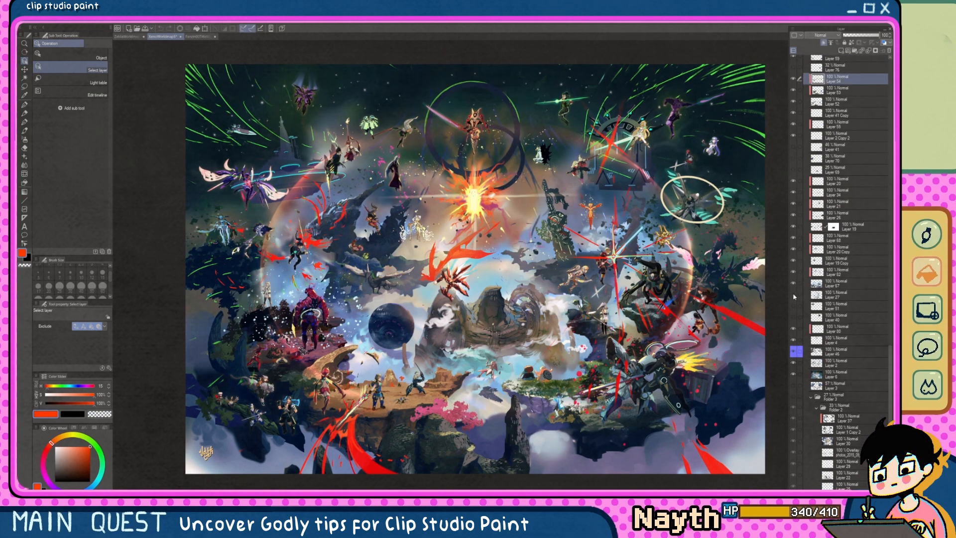
{"action": "left_click", "coordinate": [793, 285]}
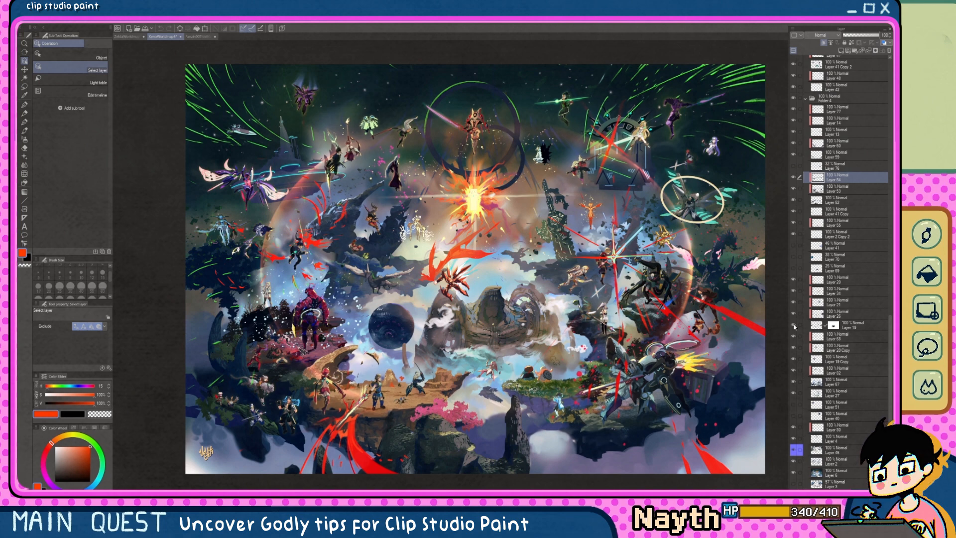
Step: Review the battle illustration's layer structure through the BUILDING folder and up, toggling Layer 10 with the characters off and on
{"action": "scroll", "coordinate": [797, 303], "scroll_direction": "up", "scroll_amount": 3}
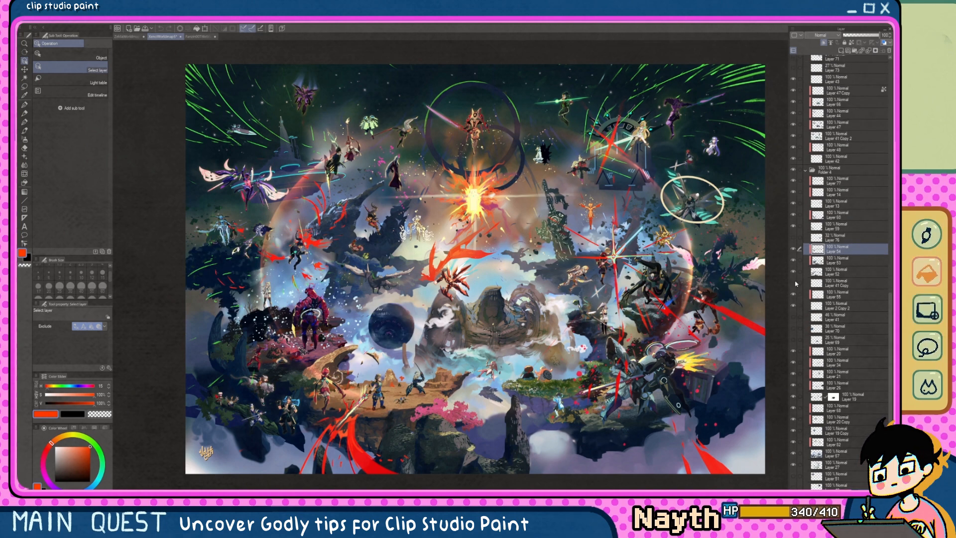
{"action": "scroll", "coordinate": [796, 289], "scroll_direction": "up", "scroll_amount": 4}
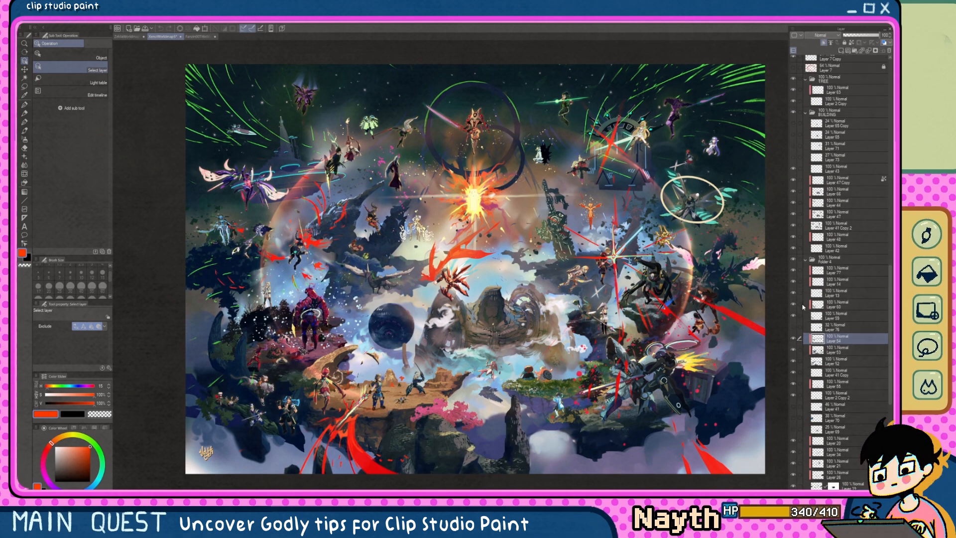
{"action": "scroll", "coordinate": [803, 306], "scroll_direction": "up", "scroll_amount": 2}
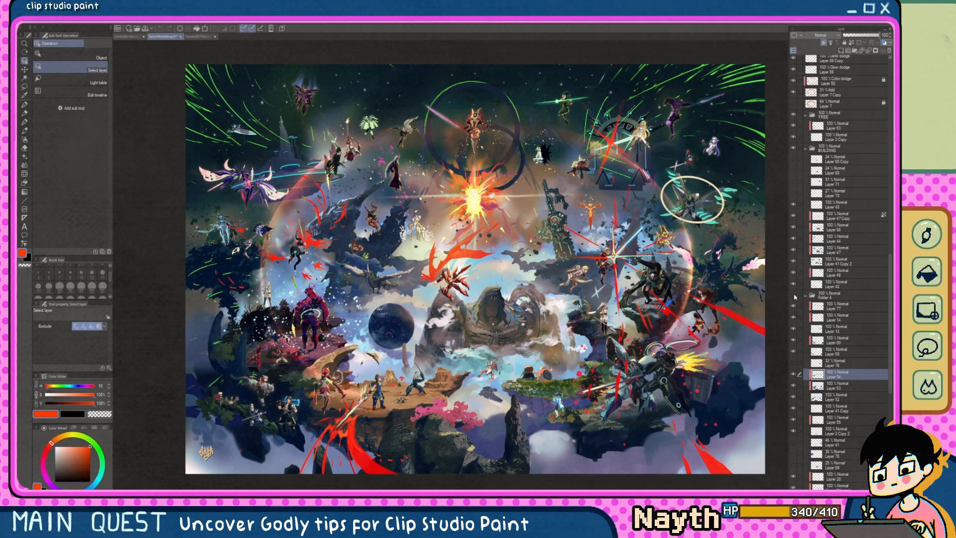
{"action": "scroll", "coordinate": [794, 279], "scroll_direction": "up", "scroll_amount": 4}
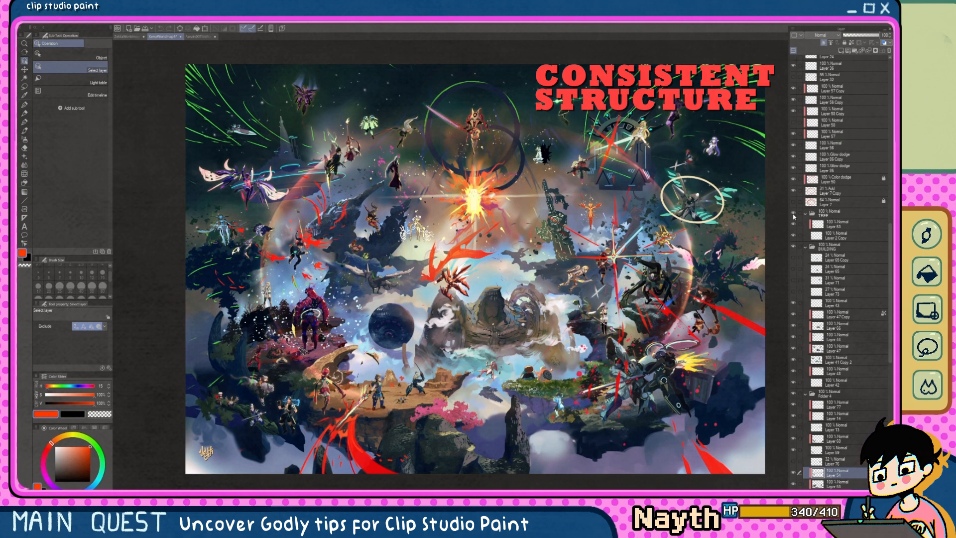
{"action": "scroll", "coordinate": [793, 217], "scroll_direction": "up", "scroll_amount": 6}
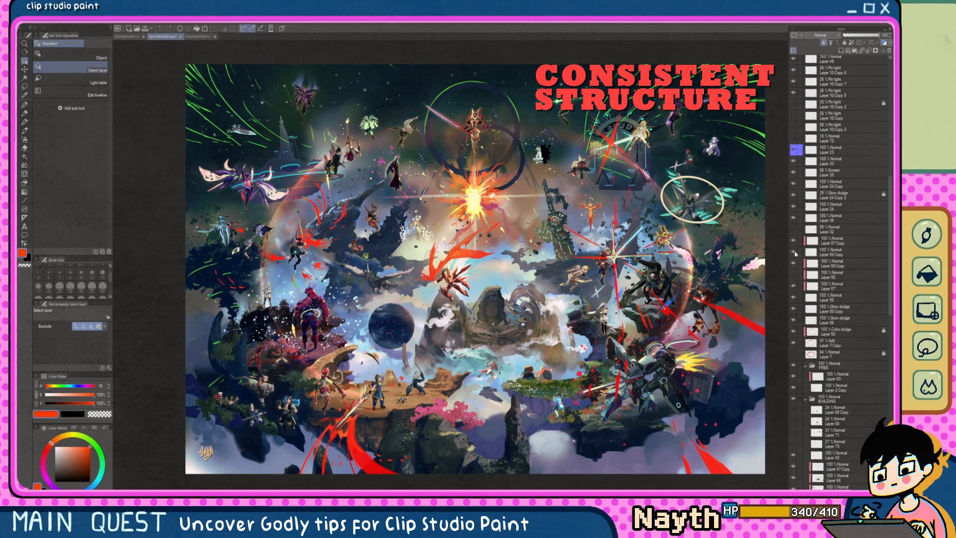
{"action": "scroll", "coordinate": [793, 218], "scroll_direction": "up", "scroll_amount": 7}
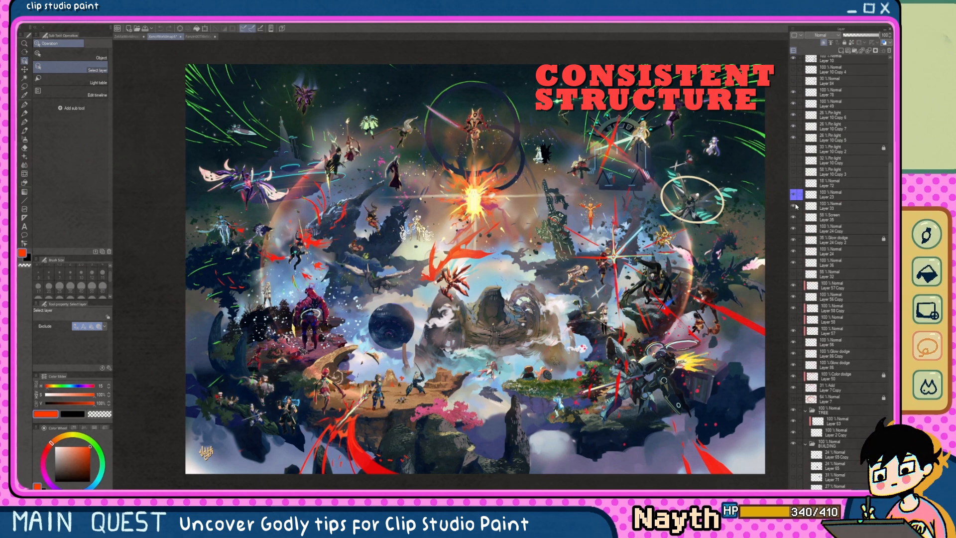
{"action": "scroll", "coordinate": [794, 299], "scroll_direction": "up", "scroll_amount": 4}
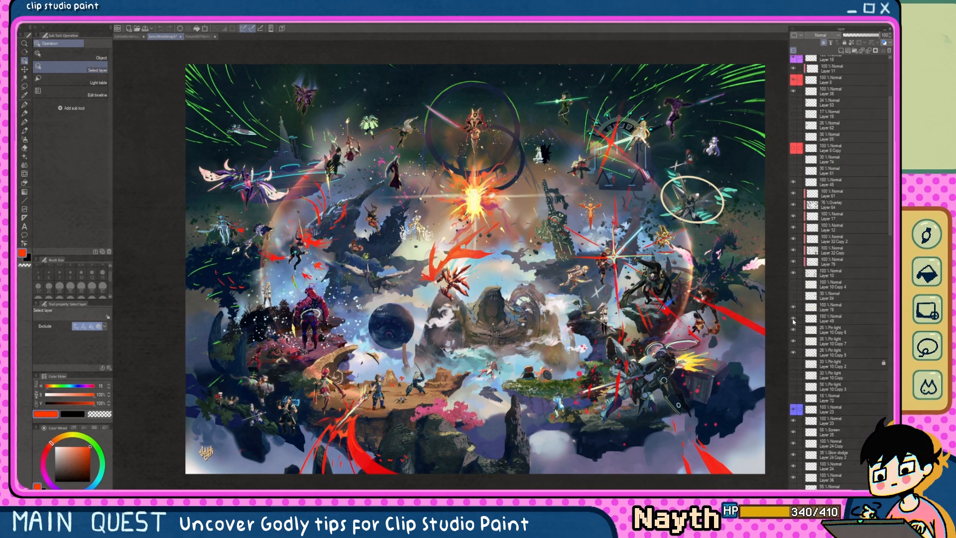
{"action": "left_click", "coordinate": [794, 273]}
{"action": "left_click", "coordinate": [793, 273]}
{"action": "left_click", "coordinate": [793, 274]}
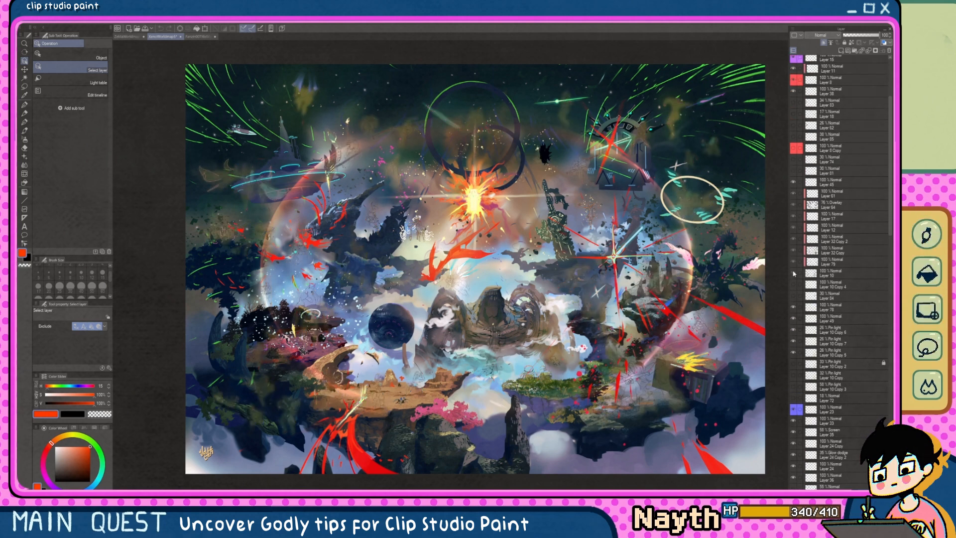
{"action": "left_click", "coordinate": [794, 274]}
Step: Toggle the purple-marked layers near the top of the battle illustration's stack off and on to check their contribution
{"action": "scroll", "coordinate": [794, 273], "scroll_direction": "up", "scroll_amount": 5}
{"action": "left_click", "coordinate": [795, 175]}
{"action": "left_click", "coordinate": [796, 175]}
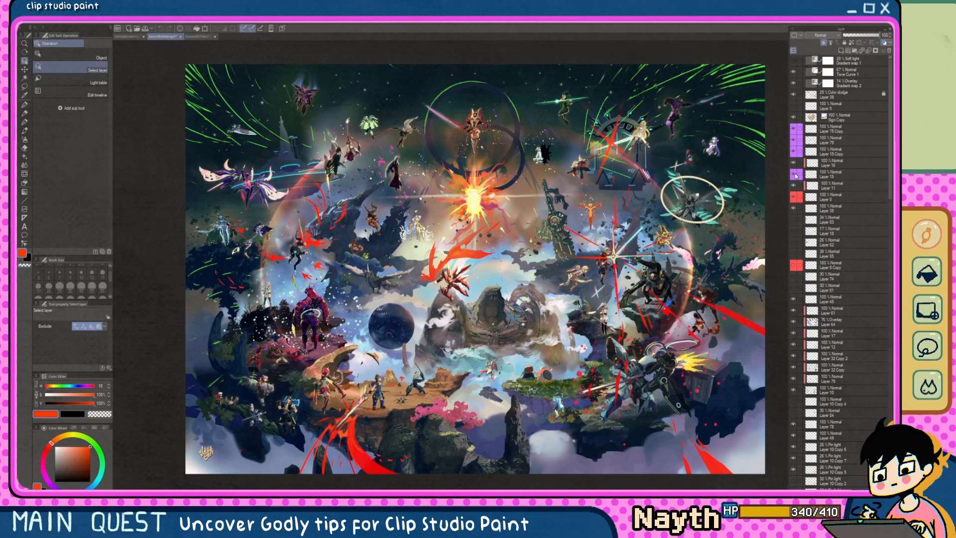
{"action": "left_click", "coordinate": [795, 143]}
{"action": "left_click", "coordinate": [794, 143]}
{"action": "left_click", "coordinate": [795, 143]}
{"action": "left_click", "coordinate": [795, 143]}
Step: Switch to the Saigon cover illustration and hide Folder 11, which holds its background
{"action": "left_click", "coordinate": [185, 37]}
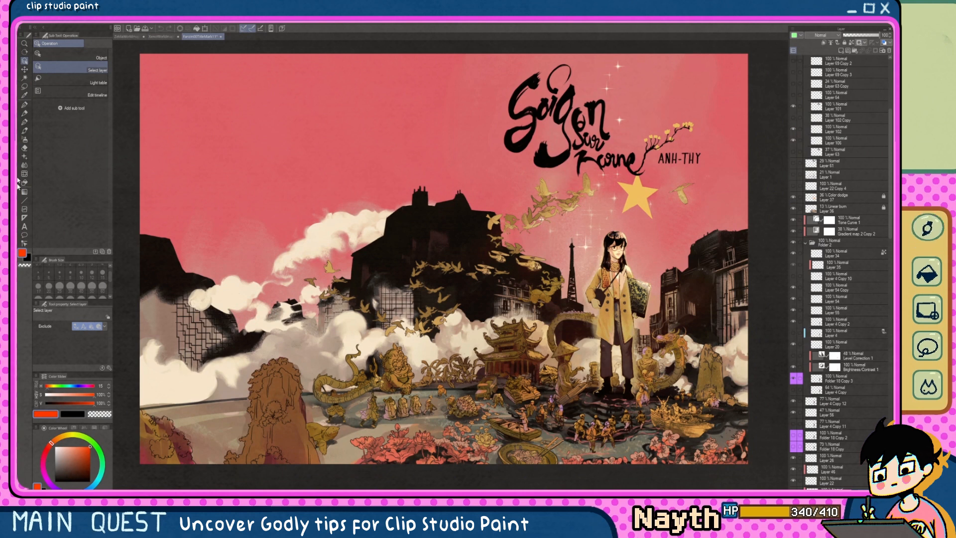
{"action": "scroll", "coordinate": [846, 354], "scroll_direction": "down", "scroll_amount": 10}
{"action": "scroll", "coordinate": [846, 353], "scroll_direction": "down", "scroll_amount": 10}
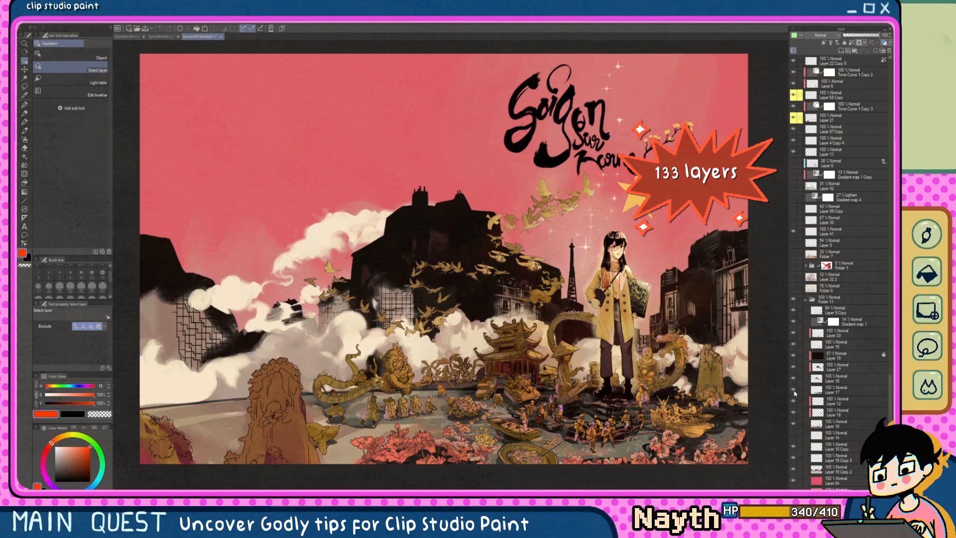
{"action": "scroll", "coordinate": [796, 387], "scroll_direction": "up", "scroll_amount": 3}
{"action": "left_click", "coordinate": [795, 381]}
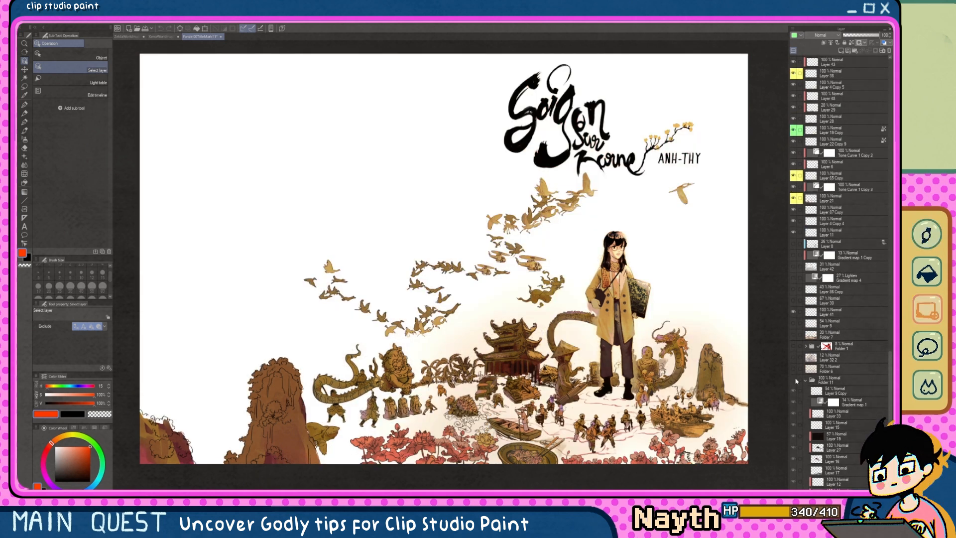
Step: Examine the colour-marked copies and adjustment layers in the middle of the cover's stack, toggling one layer off and on
{"action": "scroll", "coordinate": [795, 381], "scroll_direction": "up", "scroll_amount": 5}
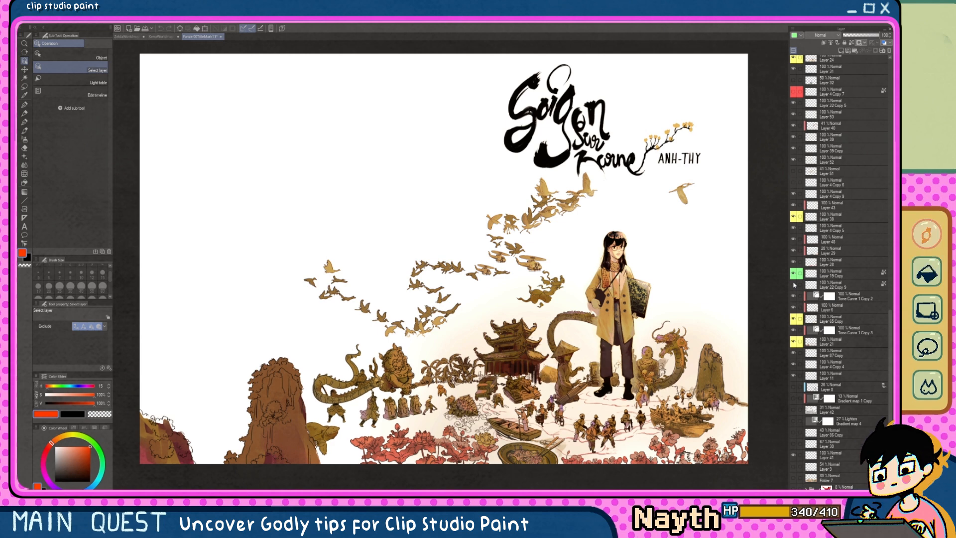
{"action": "scroll", "coordinate": [795, 288], "scroll_direction": "up", "scroll_amount": 3}
{"action": "scroll", "coordinate": [795, 298], "scroll_direction": "up", "scroll_amount": 5}
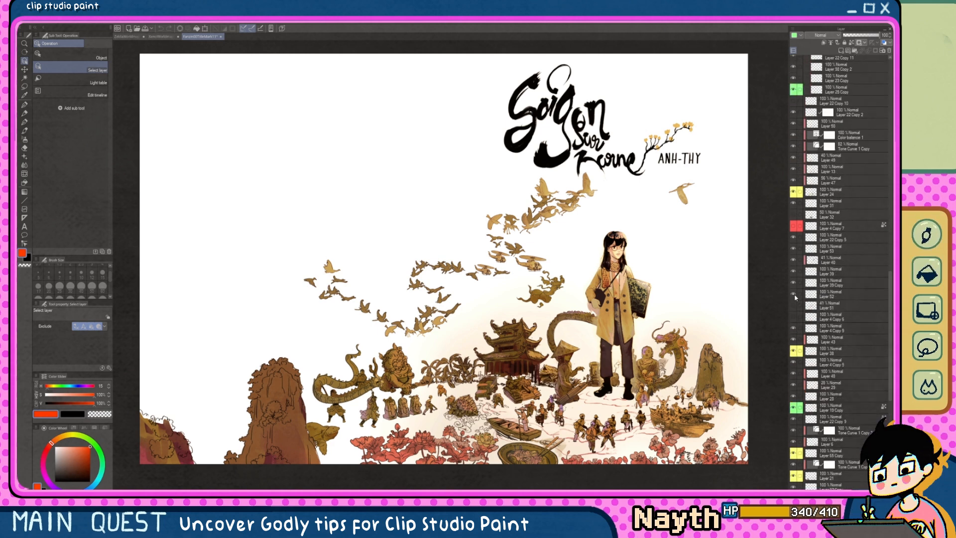
{"action": "scroll", "coordinate": [794, 299], "scroll_direction": "up", "scroll_amount": 2}
{"action": "left_click", "coordinate": [793, 282]}
{"action": "left_click", "coordinate": [794, 282]}
{"action": "scroll", "coordinate": [794, 282], "scroll_direction": "up", "scroll_amount": 3}
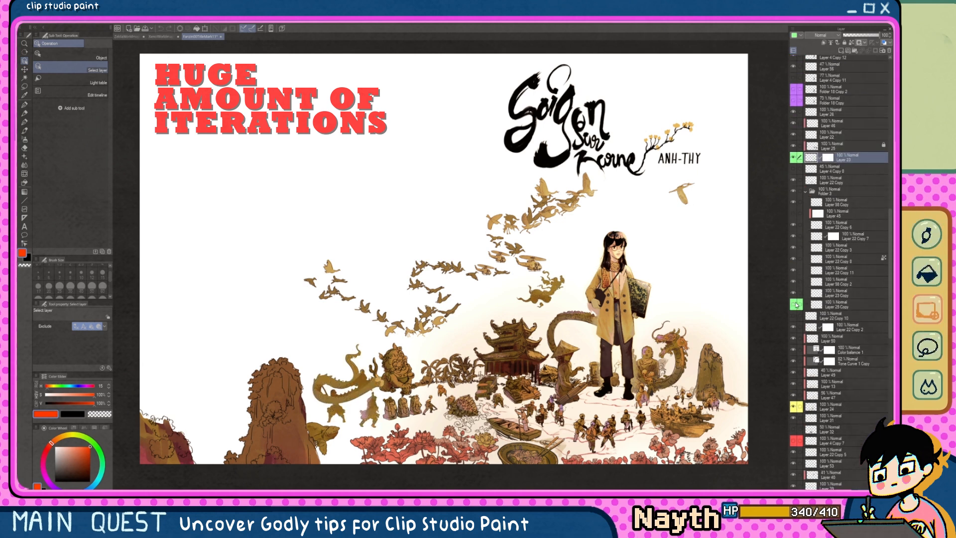
Step: Review the cover's layers from Folder 3 up to Folder 2 and toggle Folder 10 Copy 3 off and on
{"action": "scroll", "coordinate": [794, 289], "scroll_direction": "up", "scroll_amount": 3}
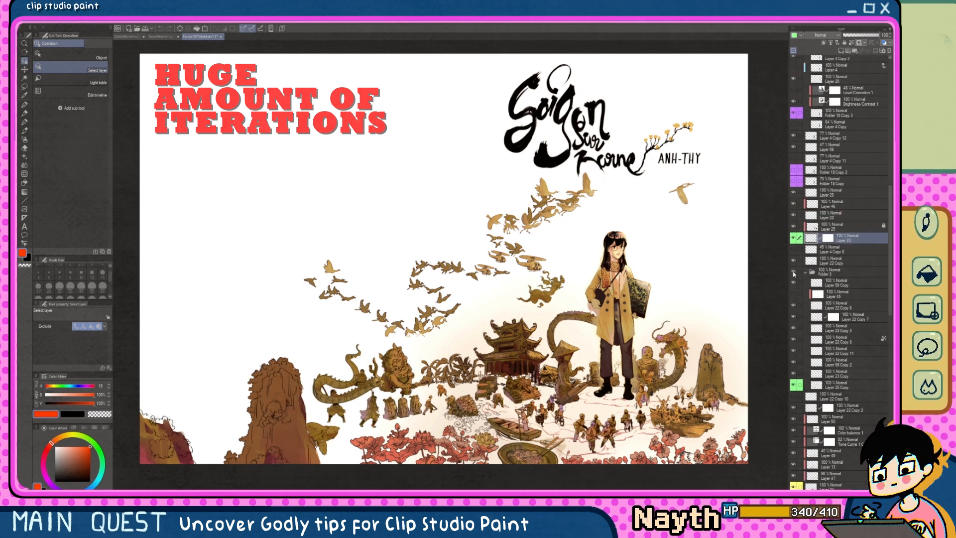
{"action": "scroll", "coordinate": [793, 274], "scroll_direction": "up", "scroll_amount": 2}
{"action": "scroll", "coordinate": [794, 269], "scroll_direction": "up", "scroll_amount": 2}
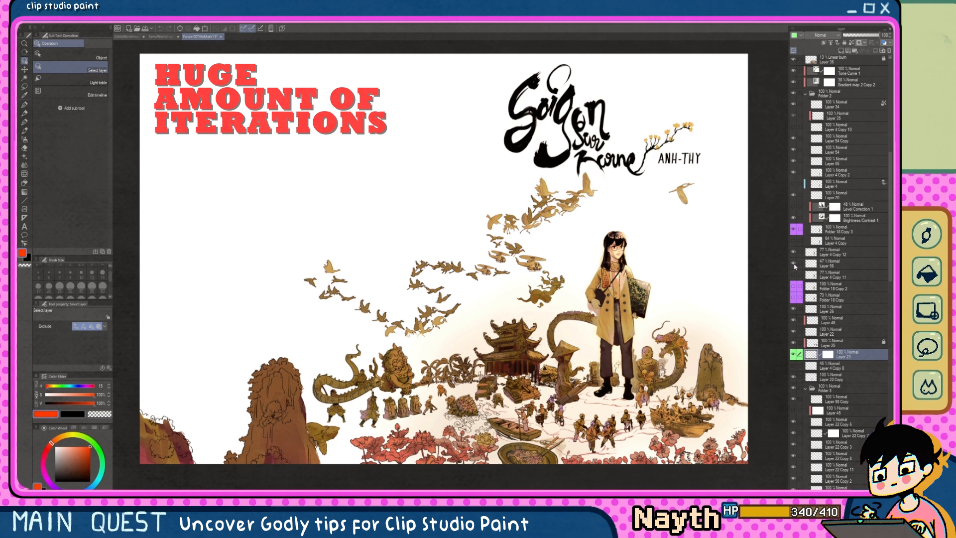
{"action": "scroll", "coordinate": [794, 232], "scroll_direction": "up", "scroll_amount": 1}
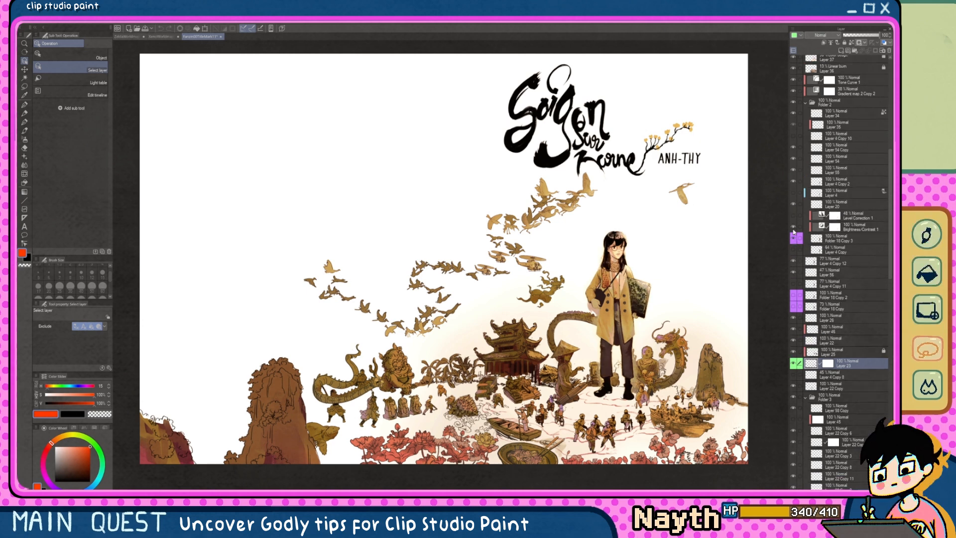
{"action": "scroll", "coordinate": [794, 234], "scroll_direction": "up", "scroll_amount": 1}
{"action": "scroll", "coordinate": [792, 241], "scroll_direction": "up", "scroll_amount": 2}
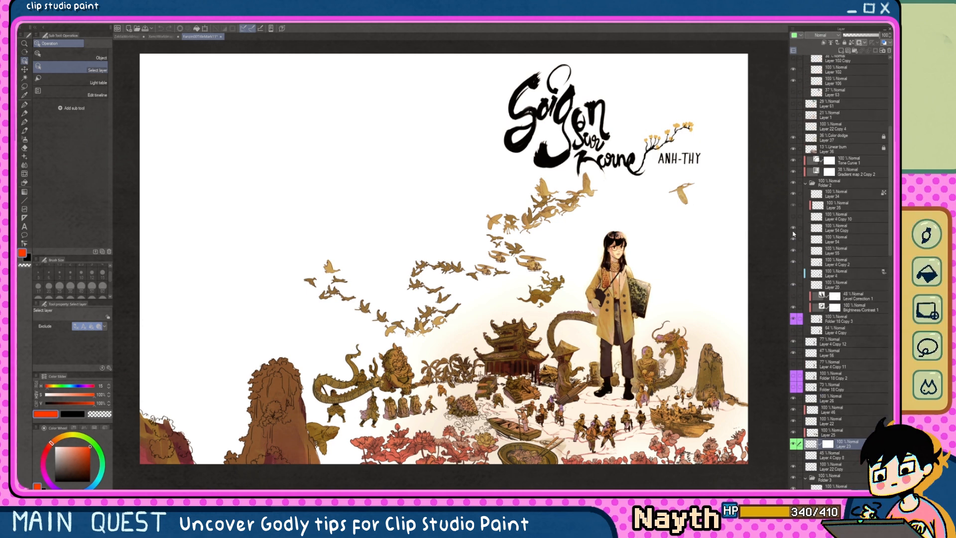
{"action": "scroll", "coordinate": [796, 209], "scroll_direction": "up", "scroll_amount": 2}
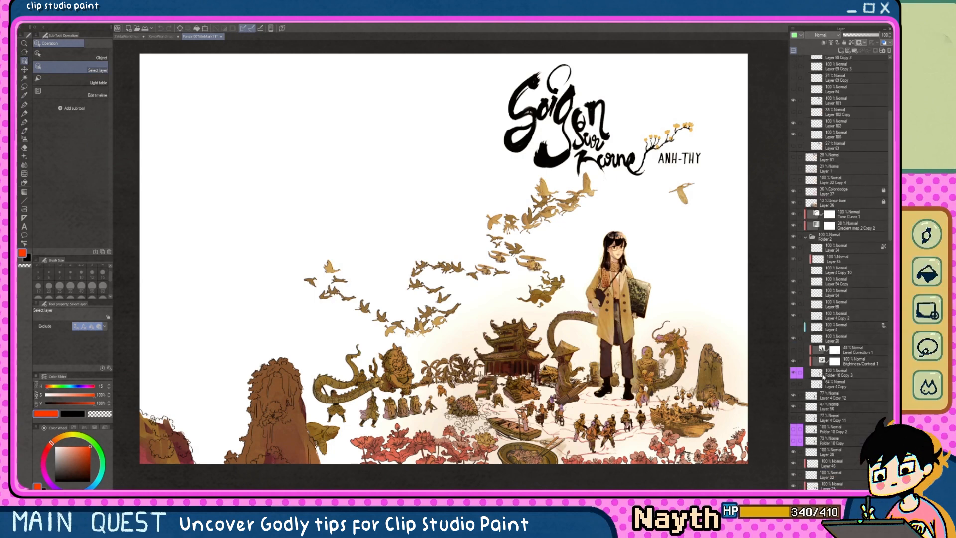
{"action": "left_click", "coordinate": [793, 373]}
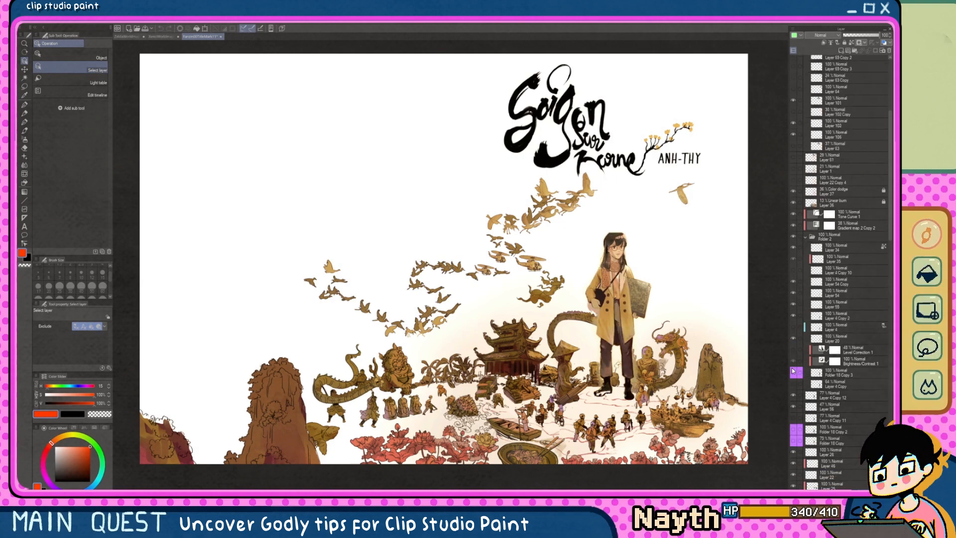
{"action": "left_click", "coordinate": [793, 371]}
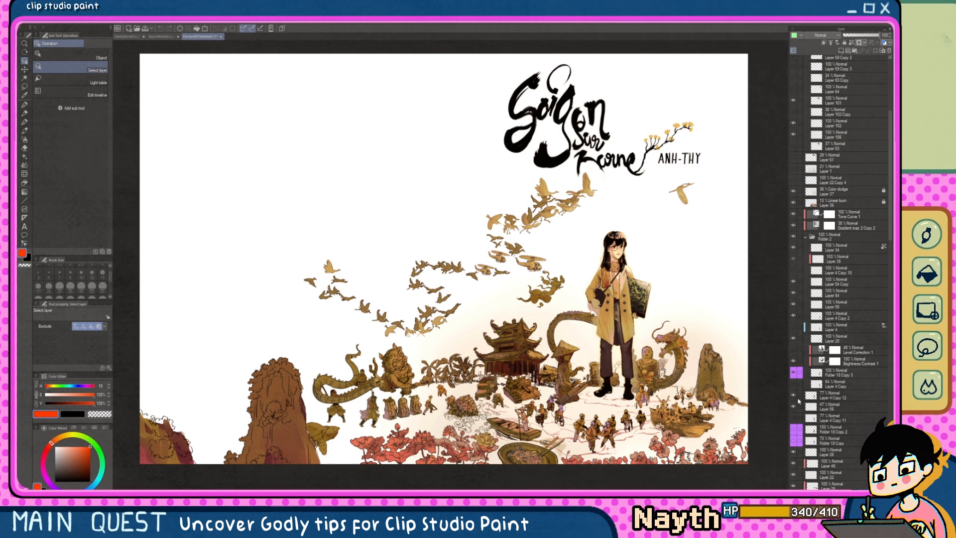
Step: Toggle Folder 2 of the cover repeatedly, and toggle another layer further up the stack off and on
{"action": "left_click", "coordinate": [794, 236]}
{"action": "left_click", "coordinate": [793, 236]}
{"action": "left_click", "coordinate": [793, 235]}
{"action": "left_click", "coordinate": [794, 236]}
{"action": "scroll", "coordinate": [794, 236], "scroll_direction": "up", "scroll_amount": 4}
{"action": "scroll", "coordinate": [793, 238], "scroll_direction": "up", "scroll_amount": 4}
{"action": "left_click", "coordinate": [794, 141]}
{"action": "left_click", "coordinate": [794, 140]}
Step: Add a Parallel line special ruler in the café illustration and draw evenly angled floorboard lines with the Lighter pencil
{"action": "key", "text": "u"}
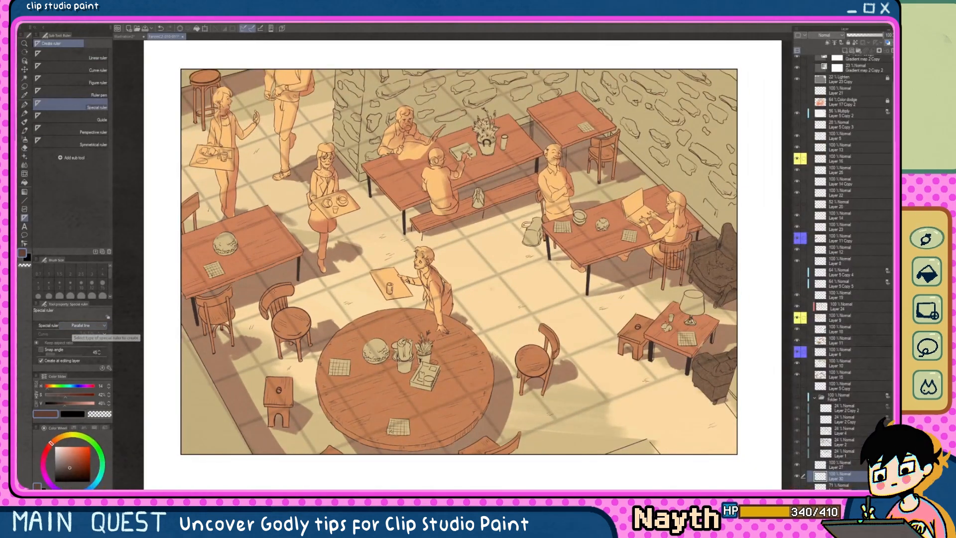
{"action": "key", "text": "p"}
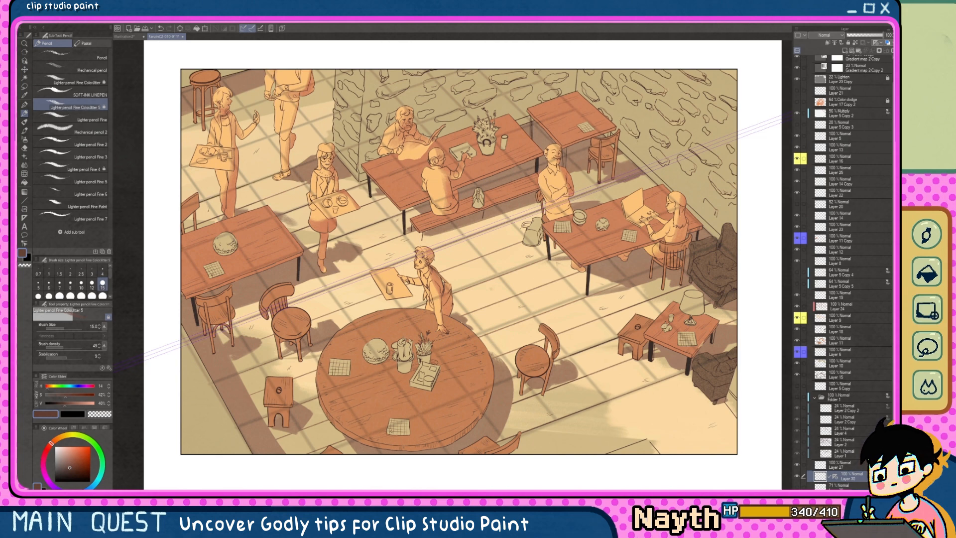
{"action": "scroll", "coordinate": [514, 303], "scroll_direction": "up", "scroll_amount": 5}
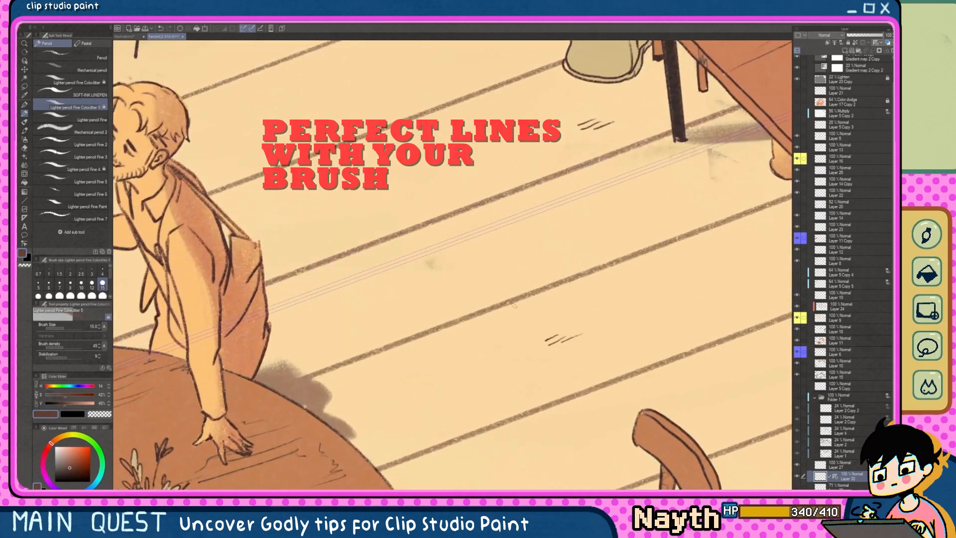
{"action": "scroll", "coordinate": [513, 304], "scroll_direction": "down", "scroll_amount": 3}
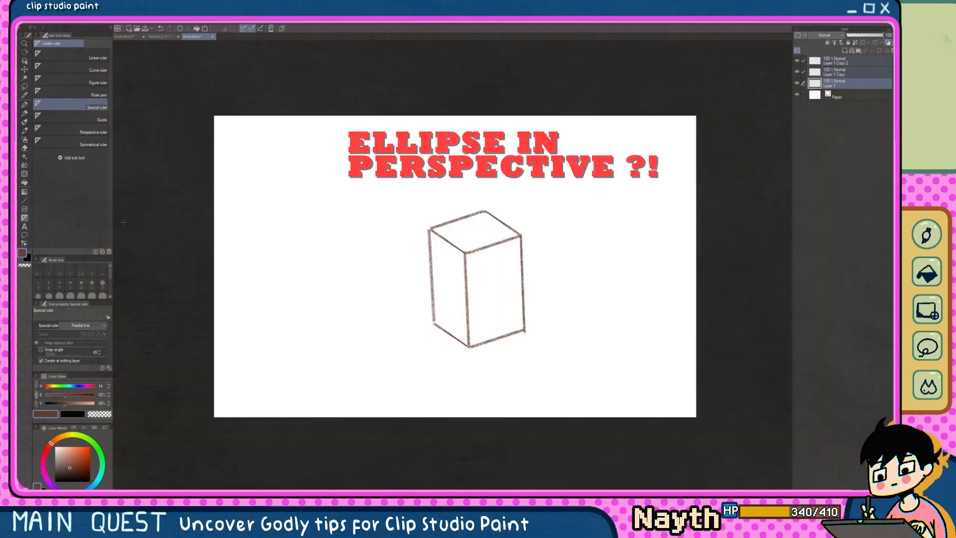
Step: Create an ellipse with the Figure ruler over the box and fit it to the box's upper face in perspective
{"action": "left_click", "coordinate": [103, 82]}
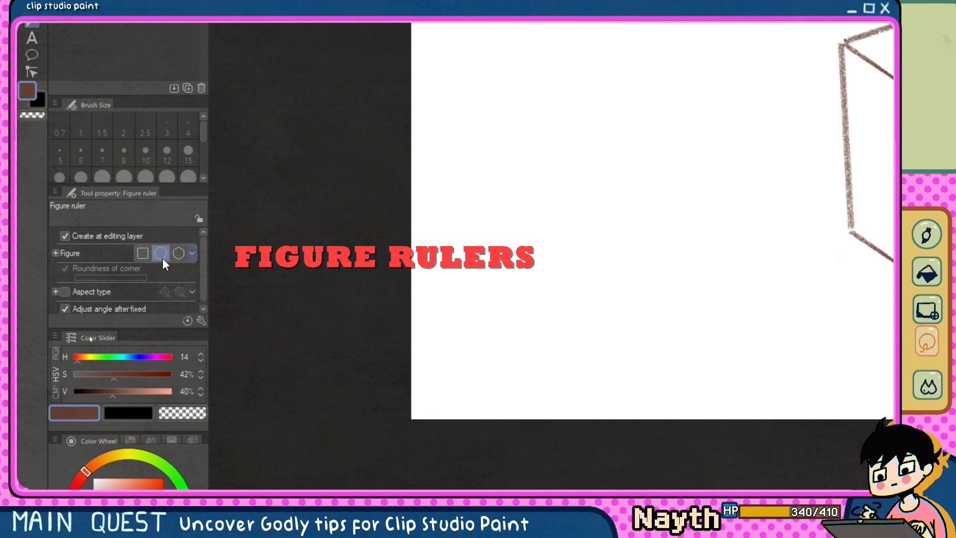
{"action": "mouse_move", "coordinate": [431, 227]}
{"action": "left_mouse_down"}
{"action": "mouse_move", "coordinate": [503, 265]}
{"action": "mouse_move", "coordinate": [481, 247]}
{"action": "left_mouse_up"}
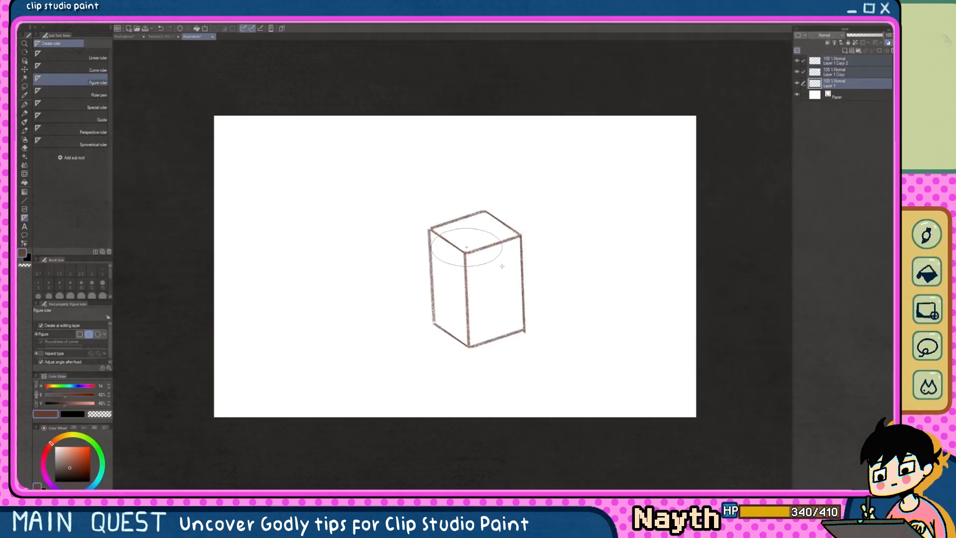
{"action": "left_click", "coordinate": [503, 265]}
{"action": "left_click", "coordinate": [24, 60]}
{"action": "left_click_drag", "start_coordinate": [519, 200], "coordinate": [502, 214]}
{"action": "left_click_drag", "start_coordinate": [513, 249], "coordinate": [505, 250]}
Step: Trace the ellipse on the box's upper face with the Lighter pencil and hide the ruler
{"action": "key", "text": "p"}
{"action": "left_click_drag", "start_coordinate": [452, 234], "coordinate": [468, 244]}
{"action": "right_click", "coordinate": [829, 83]}
{"action": "left_click", "coordinate": [842, 89]}
{"action": "scroll", "coordinate": [481, 242], "scroll_direction": "up", "scroll_amount": 2}
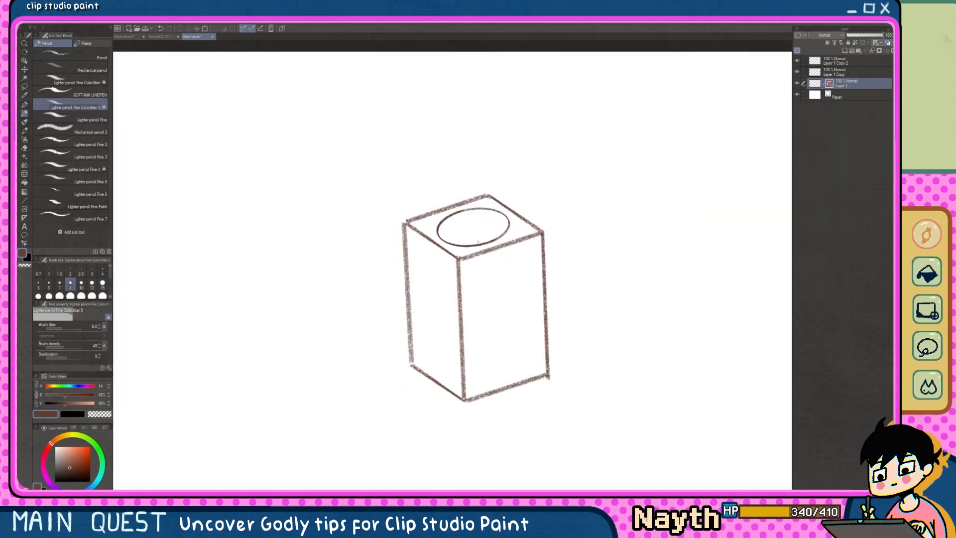
{"action": "scroll", "coordinate": [478, 242], "scroll_direction": "up", "scroll_amount": 1}
{"action": "scroll", "coordinate": [478, 242], "scroll_direction": "down", "scroll_amount": 1}
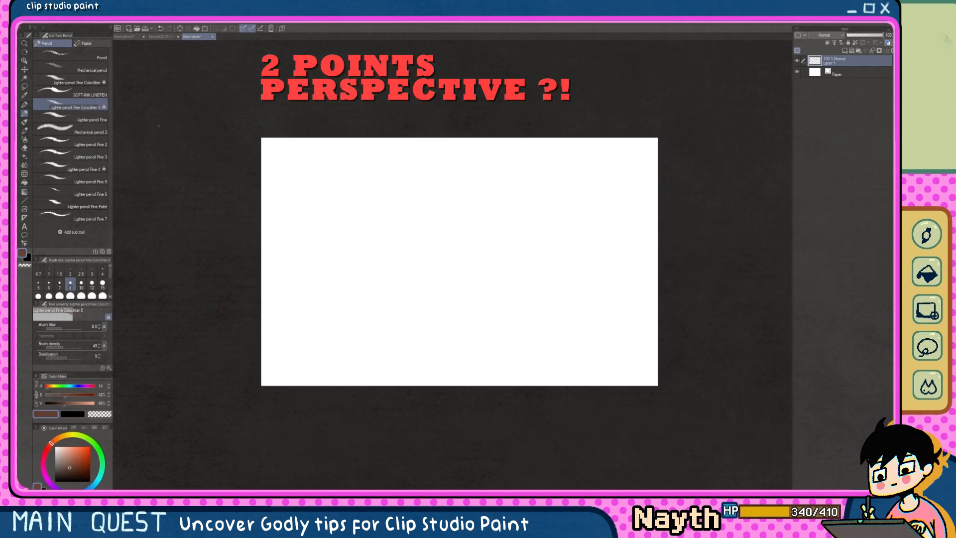
Step: Create a two-point perspective ruler on the blank canvas and draw a tall box along its guides with the Lighter pencil at size 15
{"action": "left_click", "coordinate": [102, 24]}
{"action": "mouse_move", "coordinate": [149, 104]}
{"action": "left_click", "coordinate": [250, 162]}
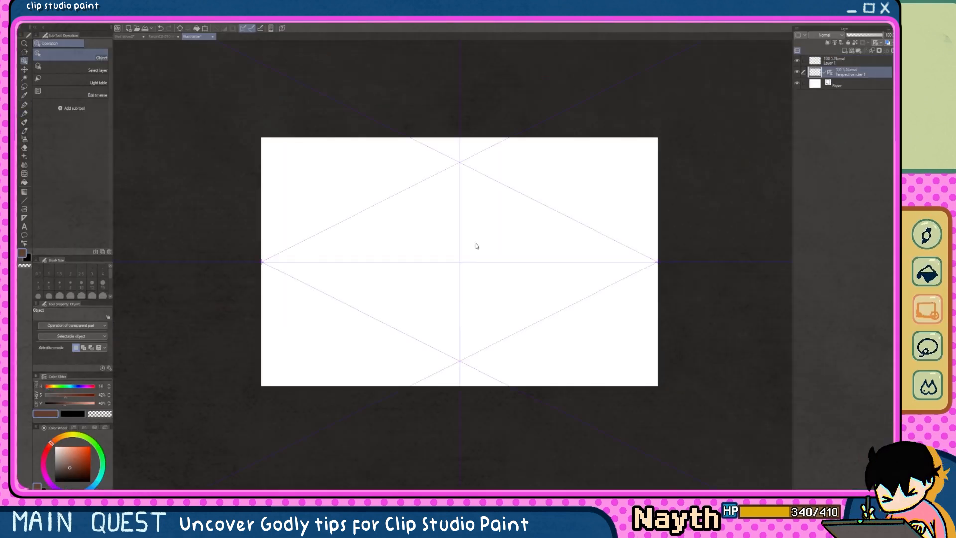
{"action": "left_click", "coordinate": [103, 283]}
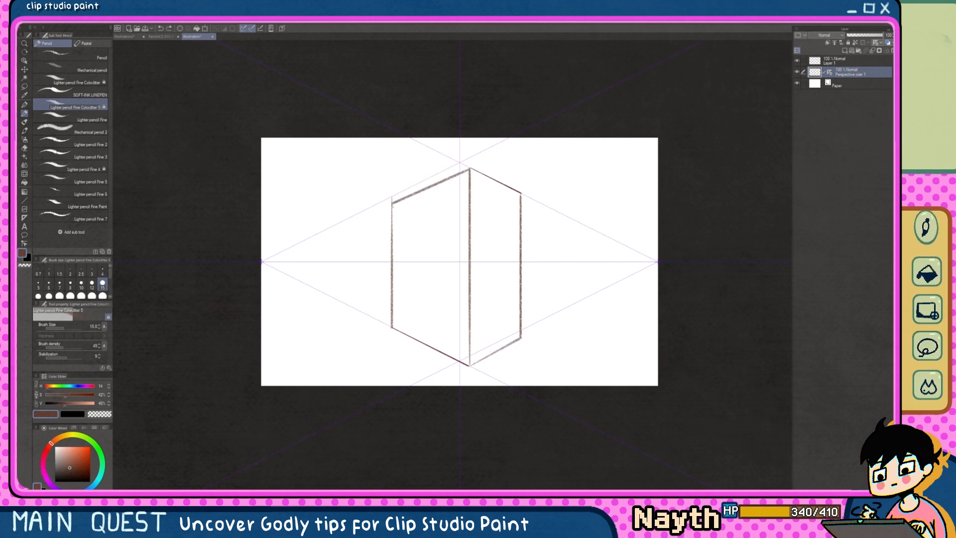
{"action": "left_click_drag", "start_coordinate": [262, 269], "coordinate": [391, 267]}
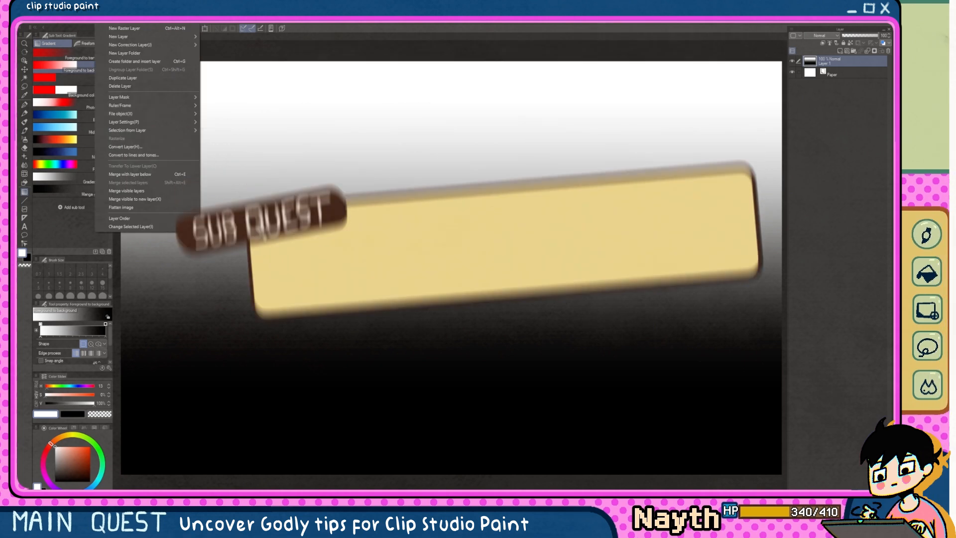
Step: Add a Gradient map correction layer above the black-and-white gradient and apply the Sunset gradient
{"action": "mouse_move", "coordinate": [130, 45]}
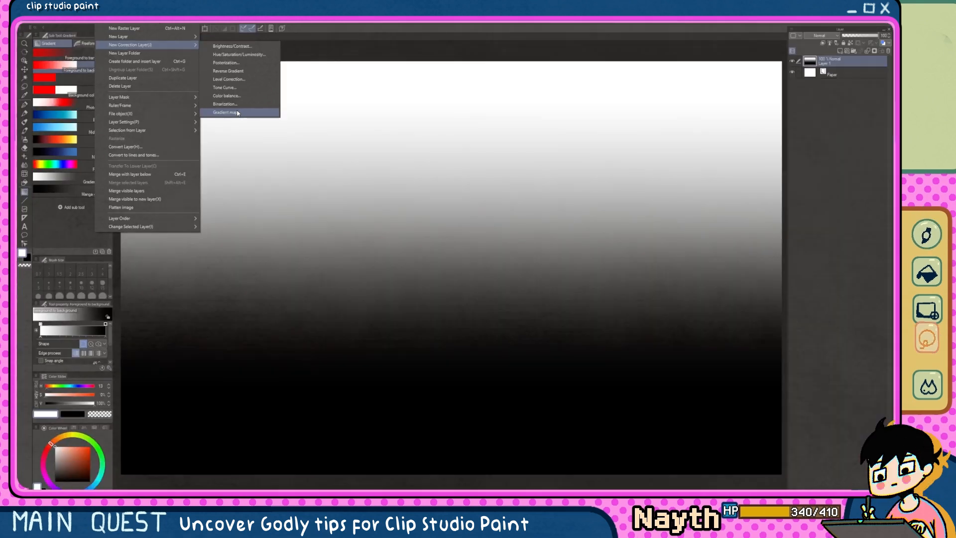
{"action": "left_click", "coordinate": [237, 116]}
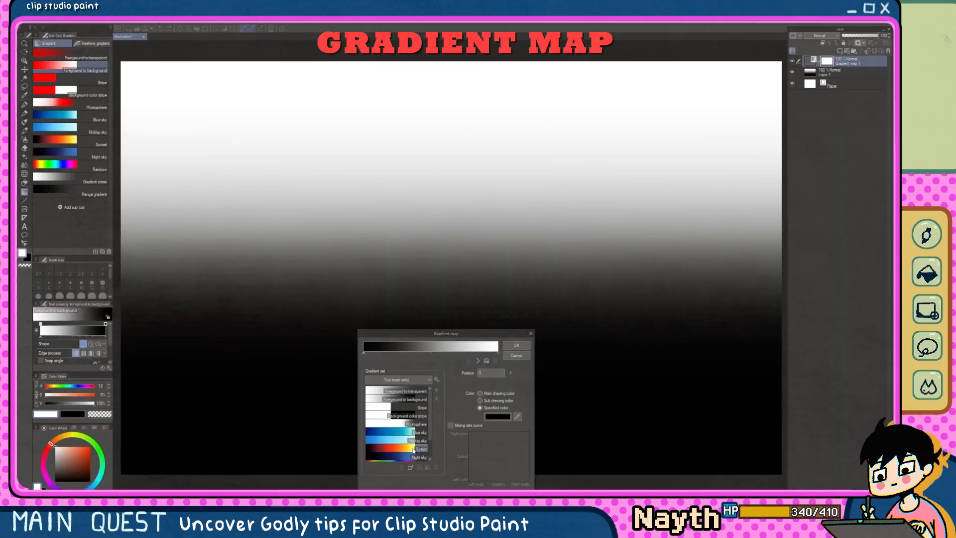
{"action": "left_click", "coordinate": [421, 448]}
Step: Recolour the gradient map's dark red node to blue and its orange node to green
{"action": "double_click", "coordinate": [398, 354]}
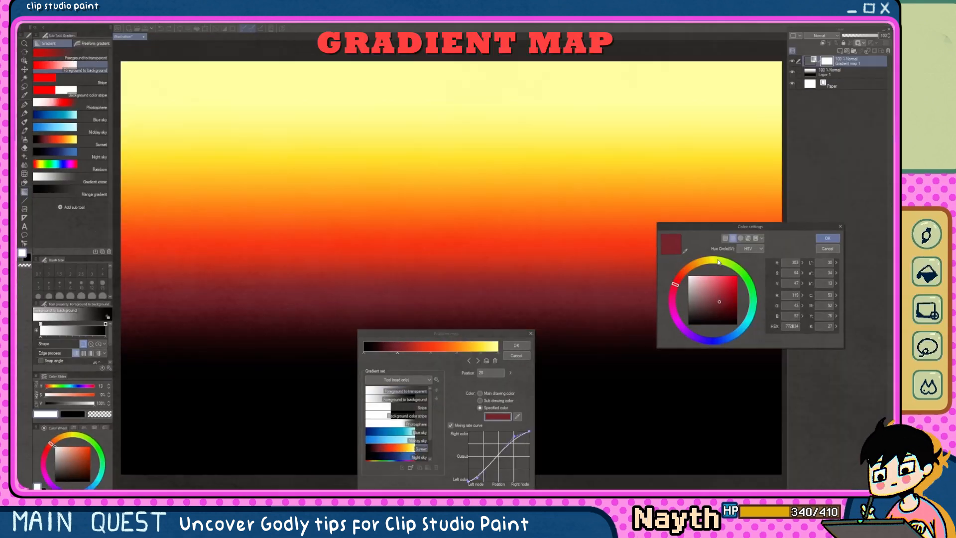
{"action": "left_click", "coordinate": [826, 239]}
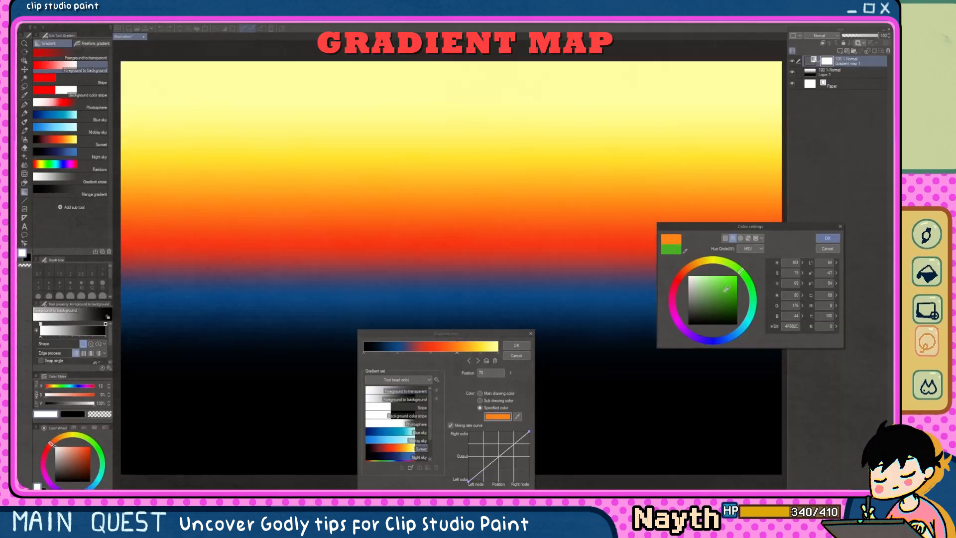
{"action": "left_click", "coordinate": [826, 238]}
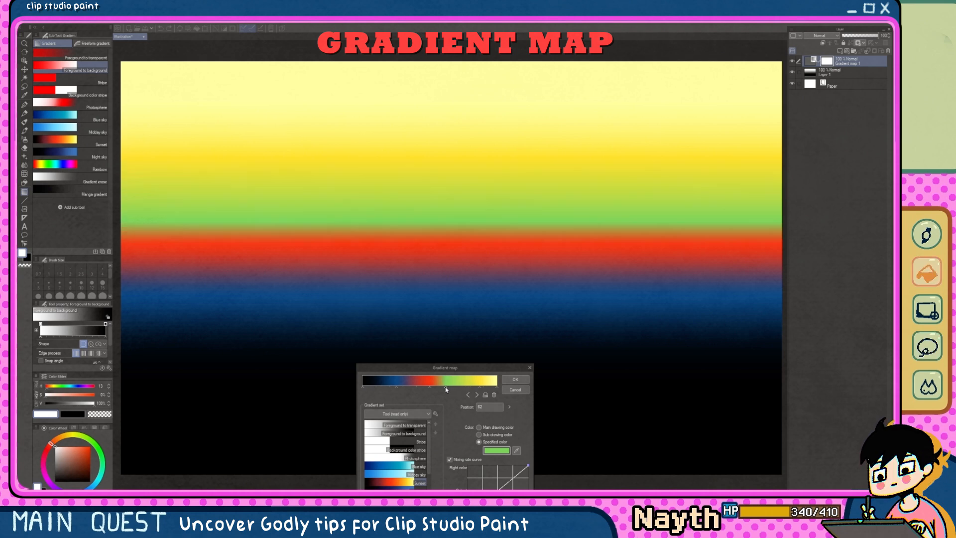
Step: Reposition the green node to 71, adjust its mixing rate curve and apply the gradient map
{"action": "left_click_drag", "start_coordinate": [446, 388], "coordinate": [457, 388]}
{"action": "left_click_drag", "start_coordinate": [497, 489], "coordinate": [496, 483]}
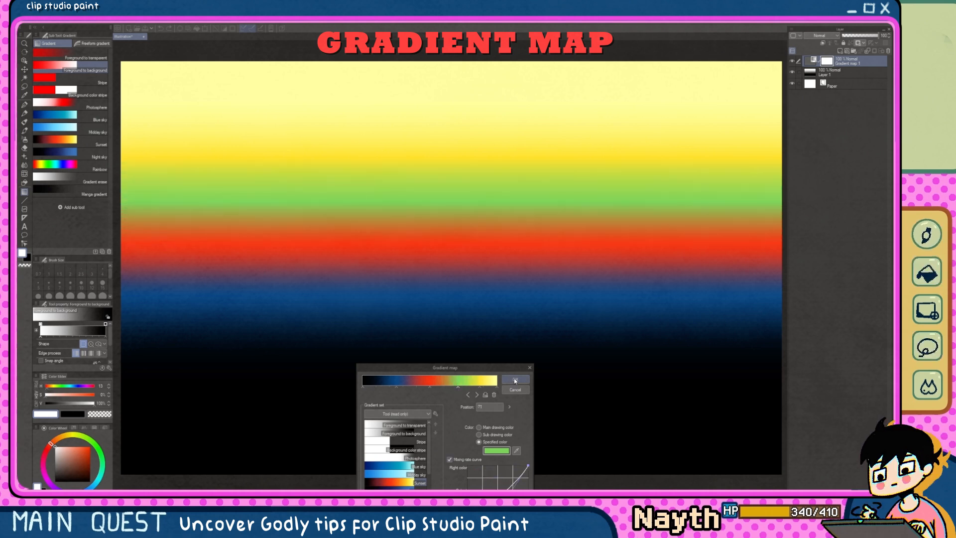
{"action": "left_click", "coordinate": [515, 380]}
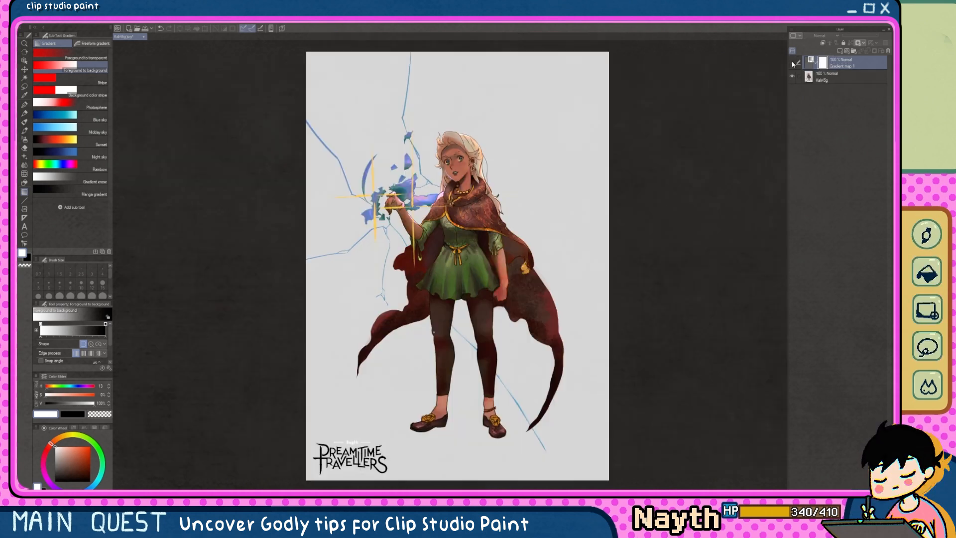
Step: Compare the character illustration with and without its gradient map layer, and open the layer's gradient settings
{"action": "left_click", "coordinate": [792, 63]}
{"action": "left_click", "coordinate": [792, 63]}
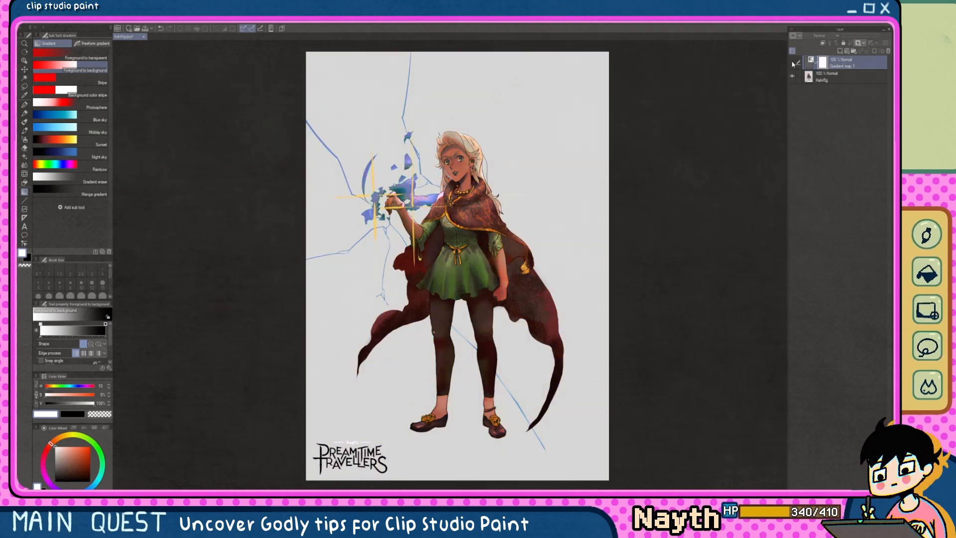
{"action": "left_click", "coordinate": [792, 63]}
{"action": "left_click", "coordinate": [792, 64]}
{"action": "left_click", "coordinate": [792, 63]}
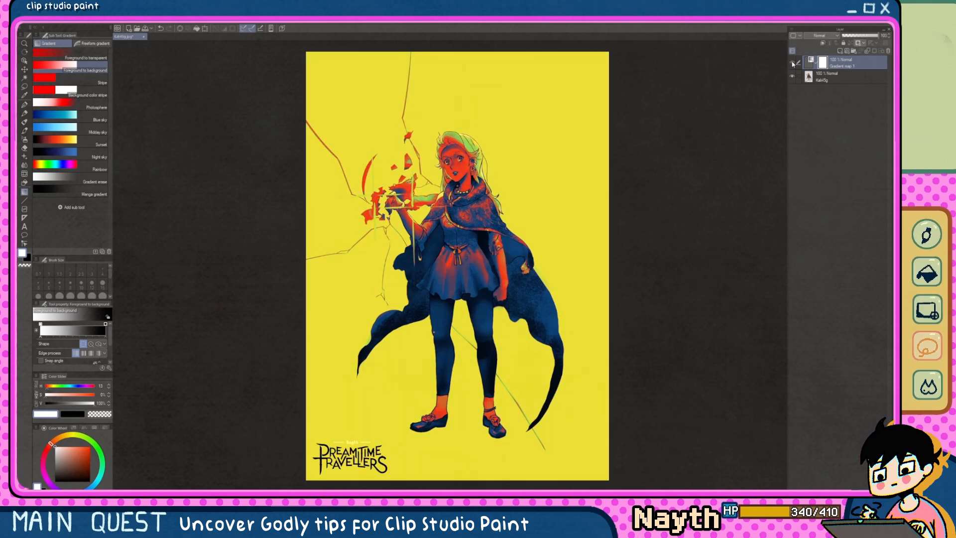
{"action": "double_click", "coordinate": [810, 65]}
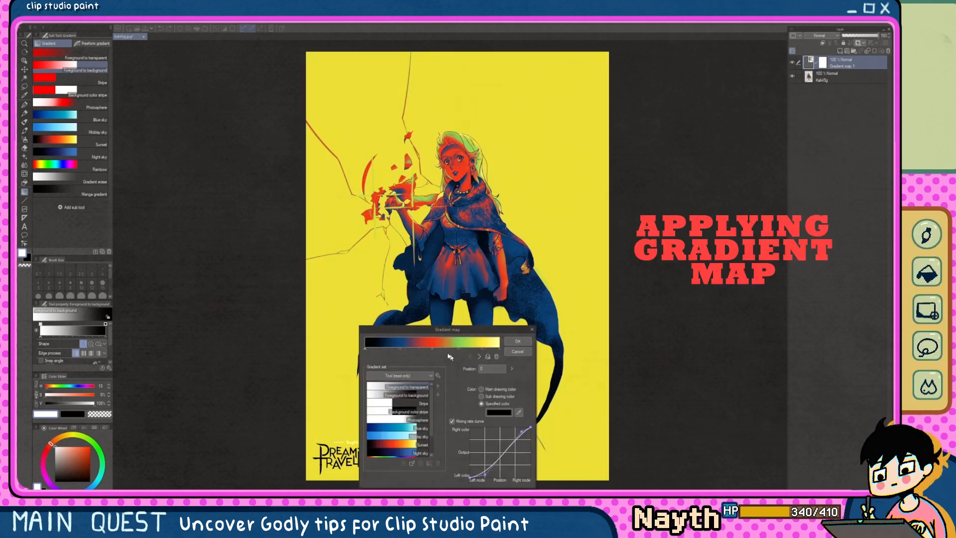
{"action": "left_click_drag", "start_coordinate": [456, 334], "coordinate": [695, 154]}
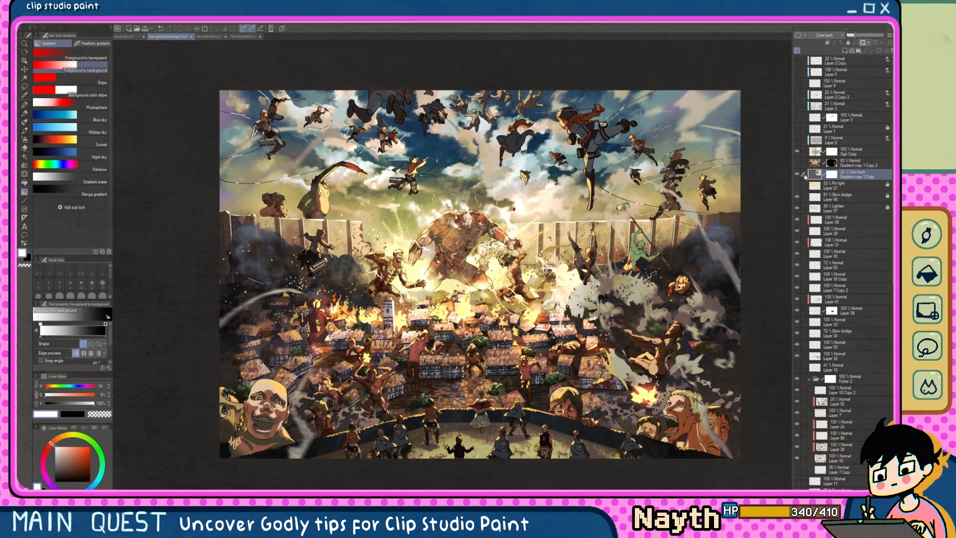
Step: Toggle the Color burn gradient map layer of the walled-city battle illustration repeatedly to compare before and after
{"action": "left_click", "coordinate": [796, 174]}
{"action": "left_click", "coordinate": [796, 175]}
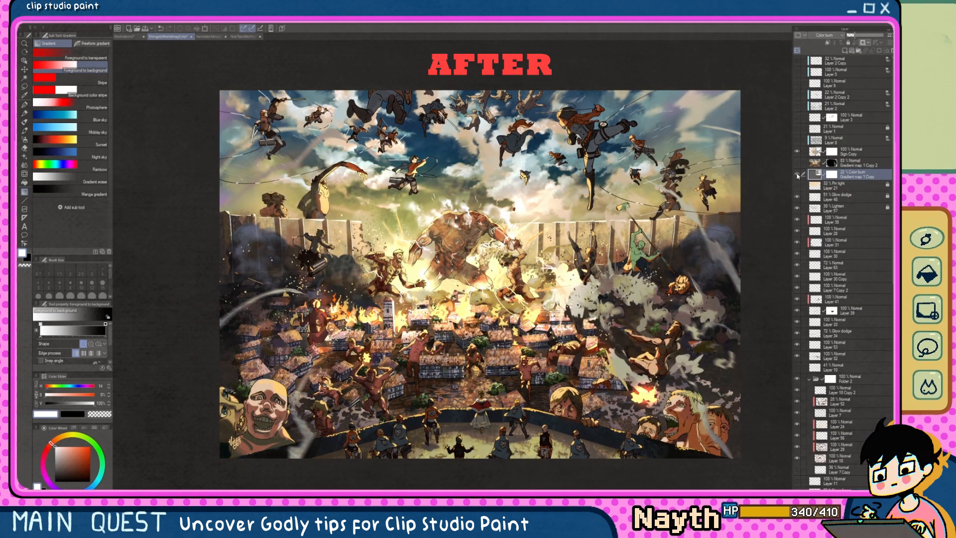
{"action": "left_click", "coordinate": [796, 174]}
{"action": "left_click", "coordinate": [797, 174]}
{"action": "left_click", "coordinate": [797, 175]}
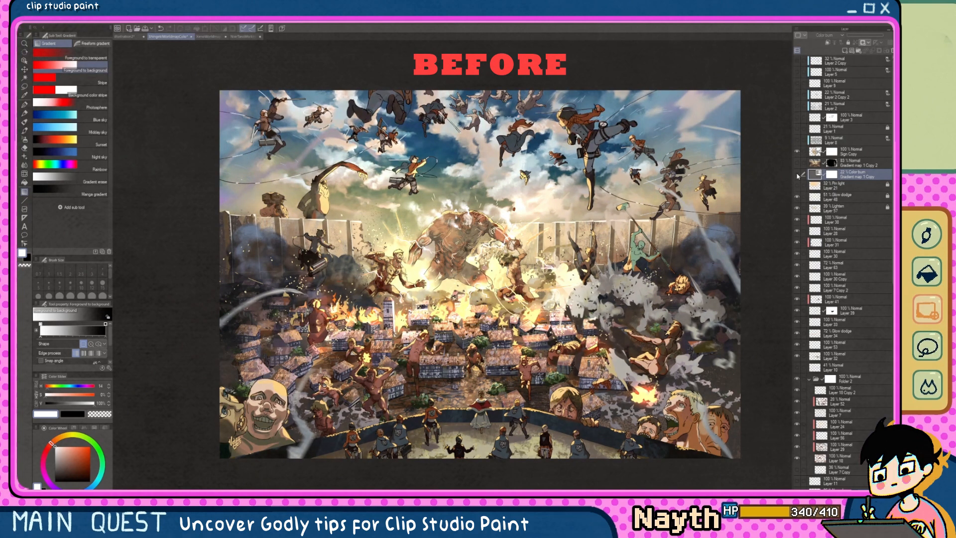
{"action": "left_click", "coordinate": [796, 175]}
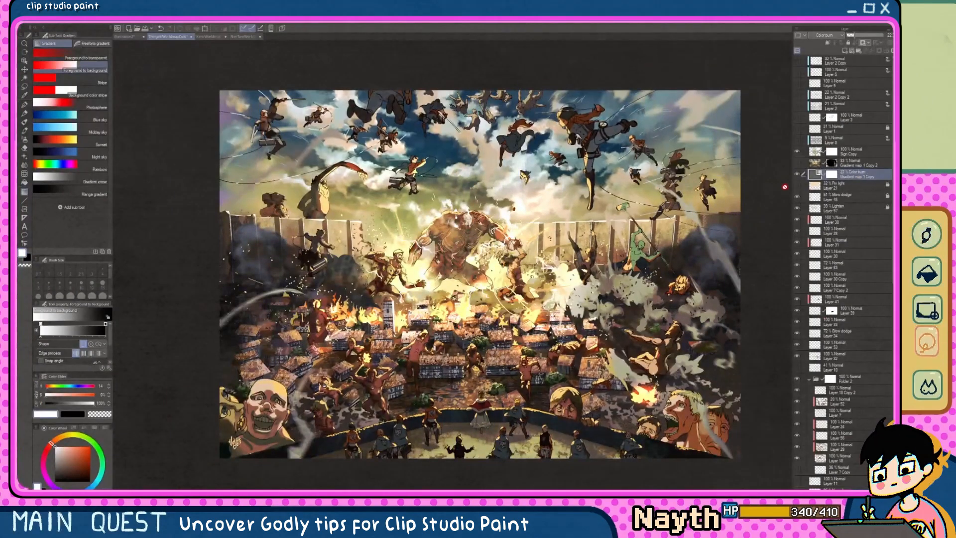
Step: Try shifting and deleting the yellow node in the battle illustration's Color burn gradient map
{"action": "double_click", "coordinate": [818, 174]}
{"action": "left_click_drag", "start_coordinate": [500, 337], "coordinate": [518, 337]}
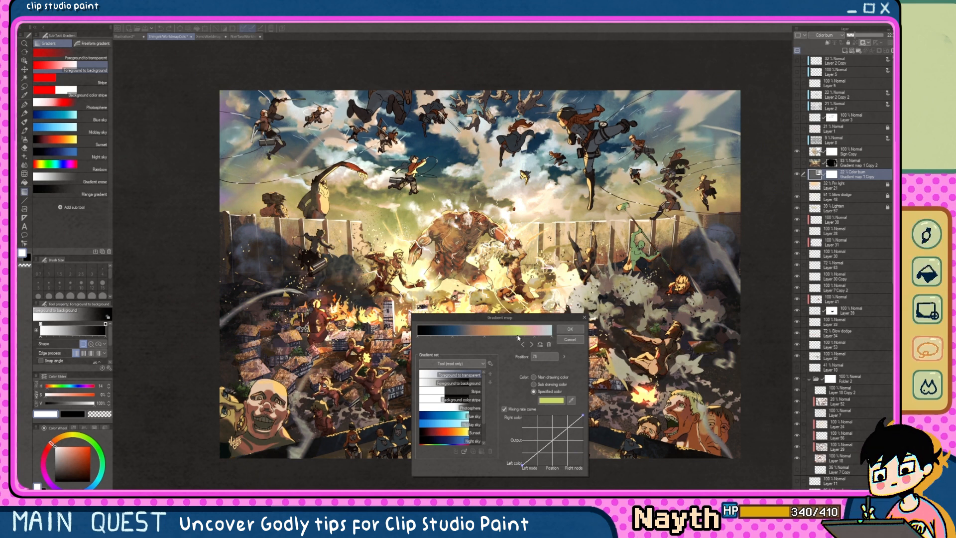
{"action": "left_click", "coordinate": [550, 346]}
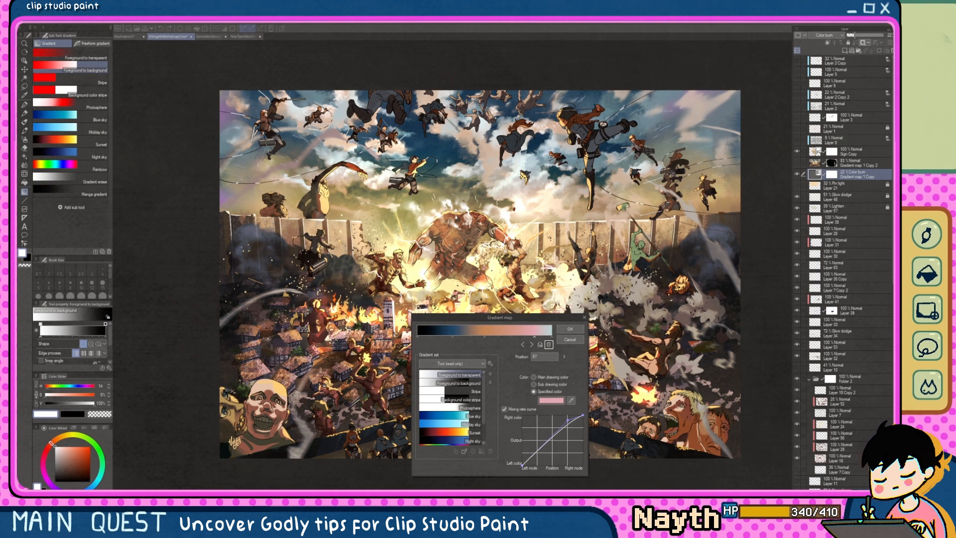
{"action": "left_click", "coordinate": [570, 340]}
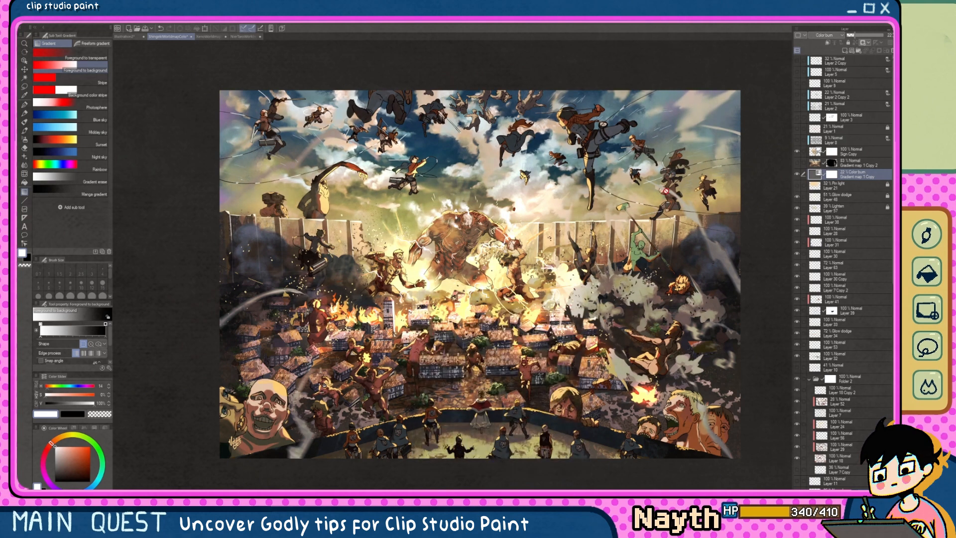
Step: Preview the Color burn gradient map at a high opacity, set it to 20%, and open its gradient settings
{"action": "left_click_drag", "start_coordinate": [856, 37], "coordinate": [859, 38]}
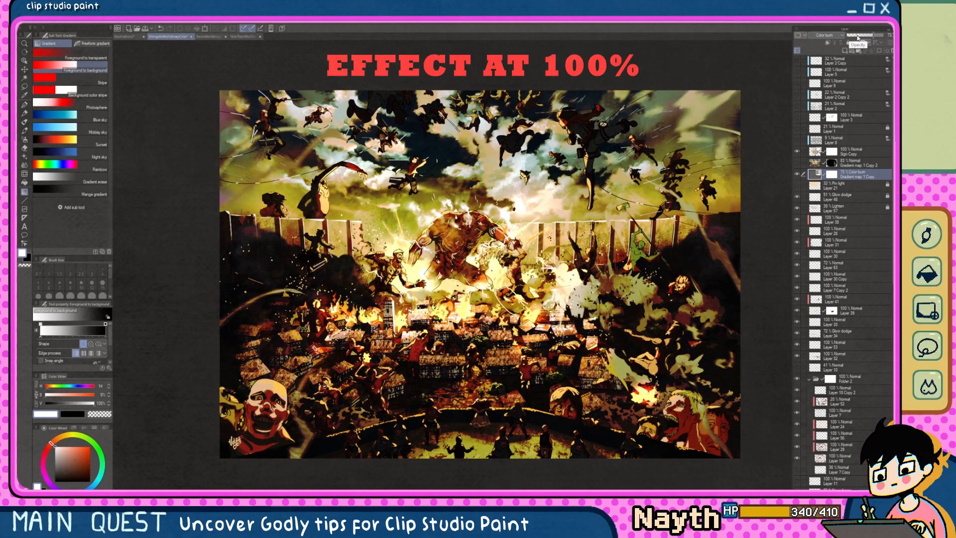
{"action": "left_click", "coordinate": [853, 35]}
{"action": "double_click", "coordinate": [816, 174]}
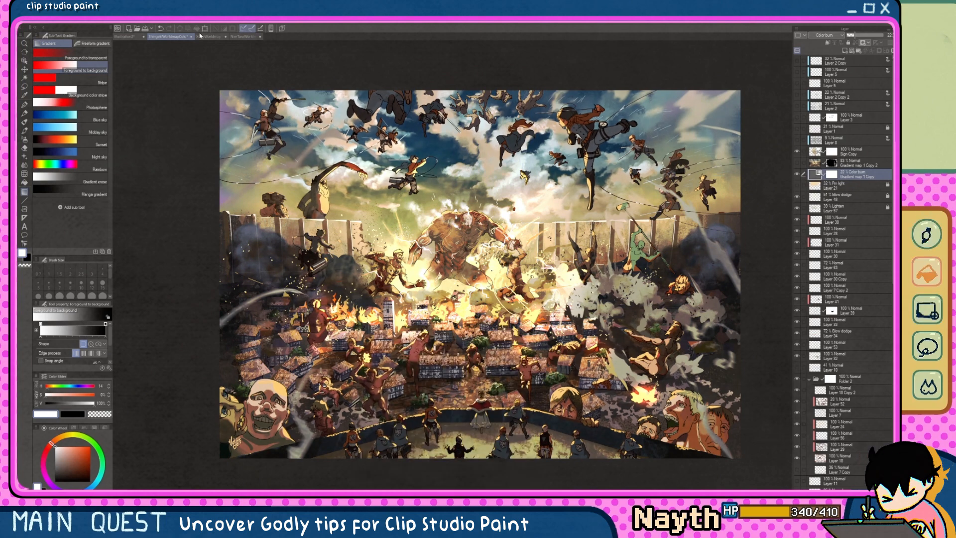
Step: Switch to the space battle illustration and preview its Overlay gradient map at a high opacity before lowering it to a subtle level
{"action": "left_click", "coordinate": [200, 36]}
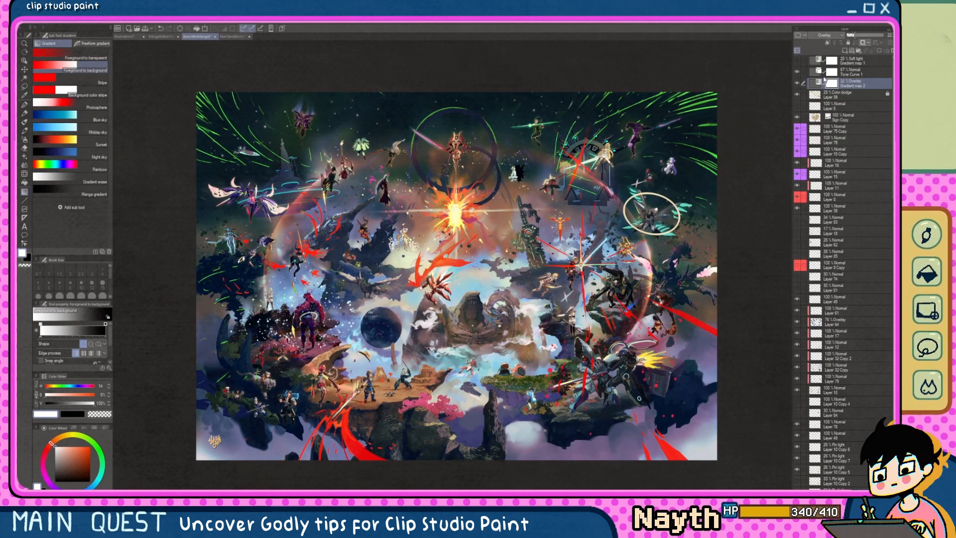
{"action": "left_click", "coordinate": [871, 36]}
{"action": "left_click_drag", "start_coordinate": [872, 36], "coordinate": [875, 37]}
{"action": "left_click", "coordinate": [854, 37]}
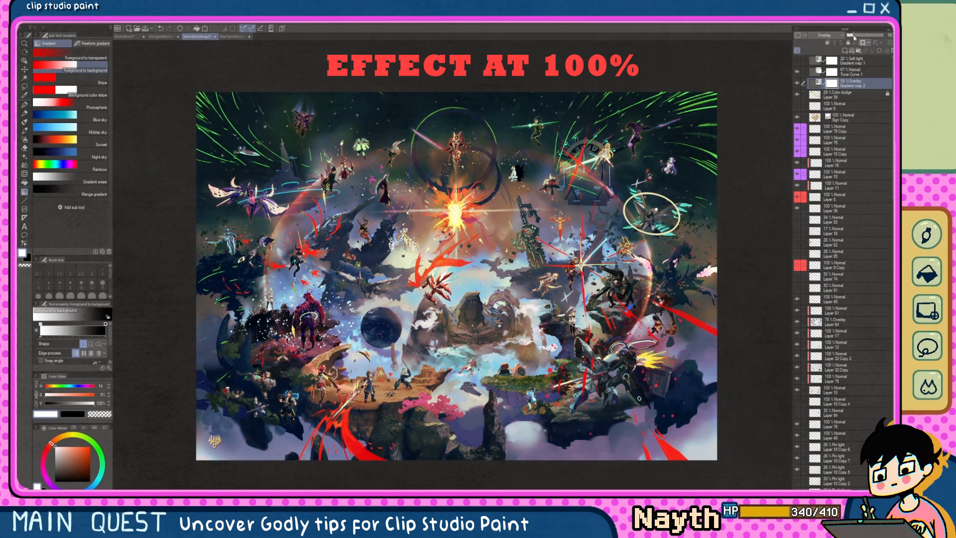
Step: Try shifting and deleting the red nodes in the space battle illustration's Overlay gradient map
{"action": "double_click", "coordinate": [817, 83]}
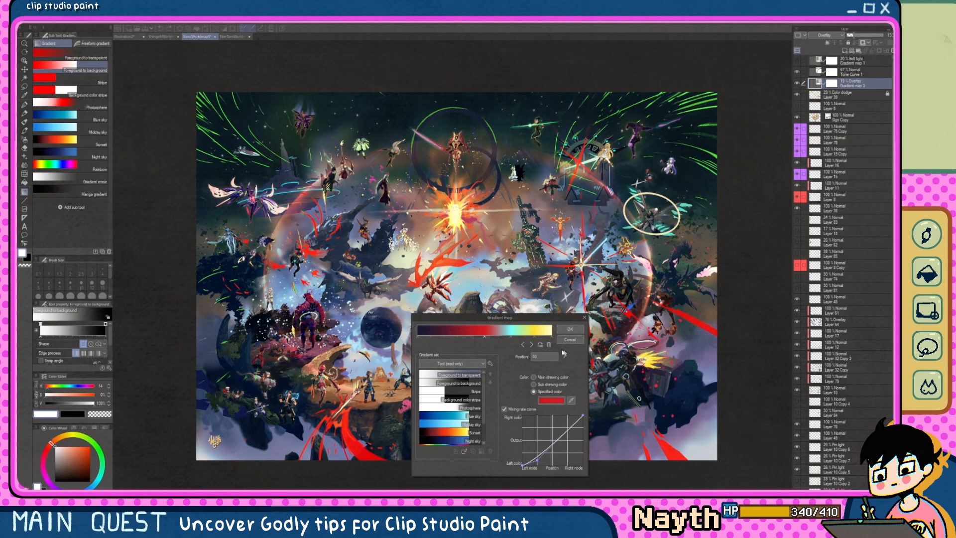
{"action": "left_click_drag", "start_coordinate": [485, 339], "coordinate": [481, 339]}
{"action": "left_click", "coordinate": [549, 344]}
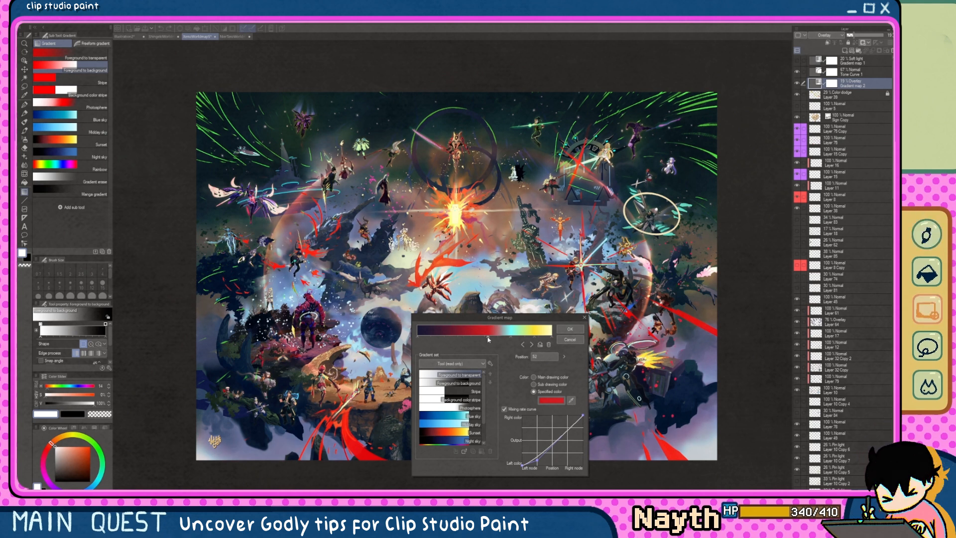
{"action": "left_click", "coordinate": [548, 344]}
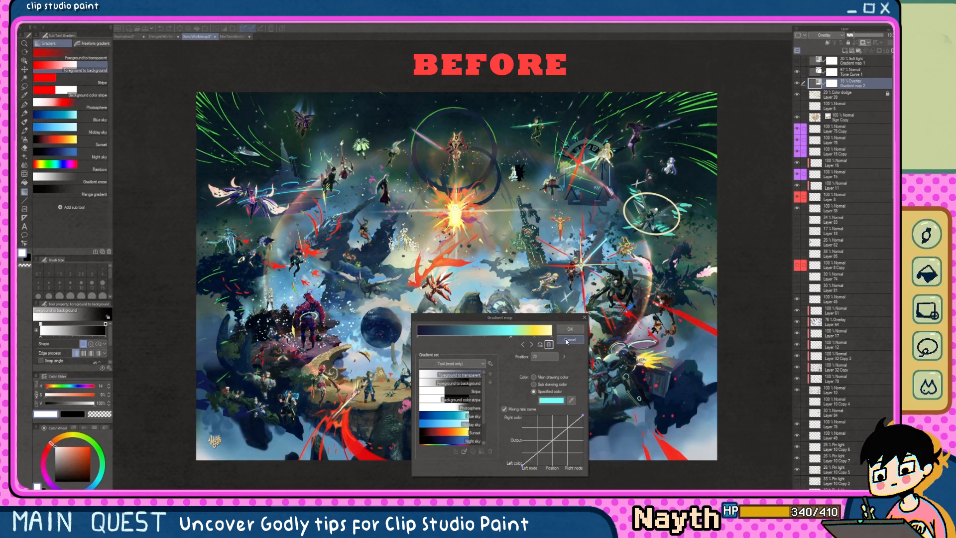
{"action": "left_click_drag", "start_coordinate": [526, 313], "coordinate": [473, 338]}
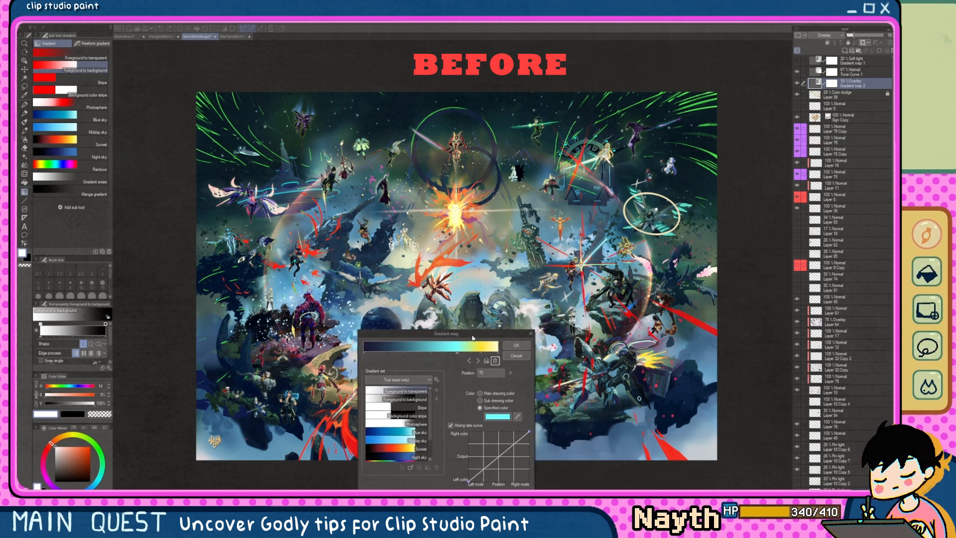
{"action": "left_click", "coordinate": [512, 356]}
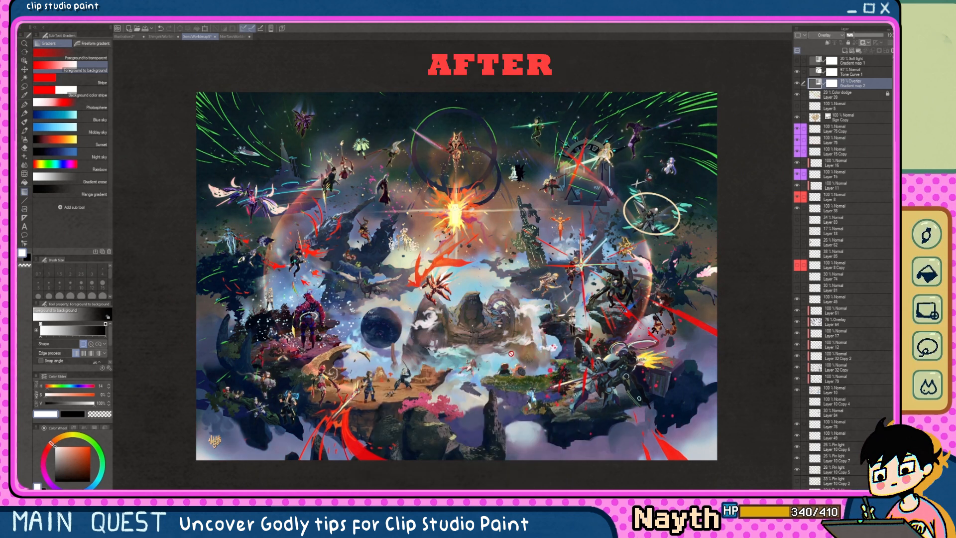